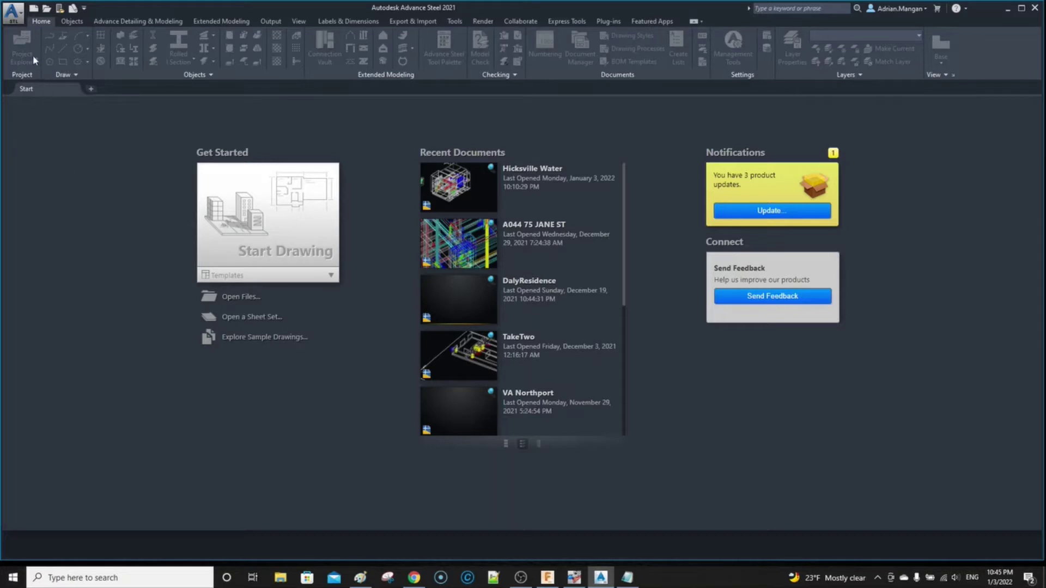
# Step: Create a blank drawing from ASTemplate.dwt in the Start page Templates list
pyautogui.click(13, 13)
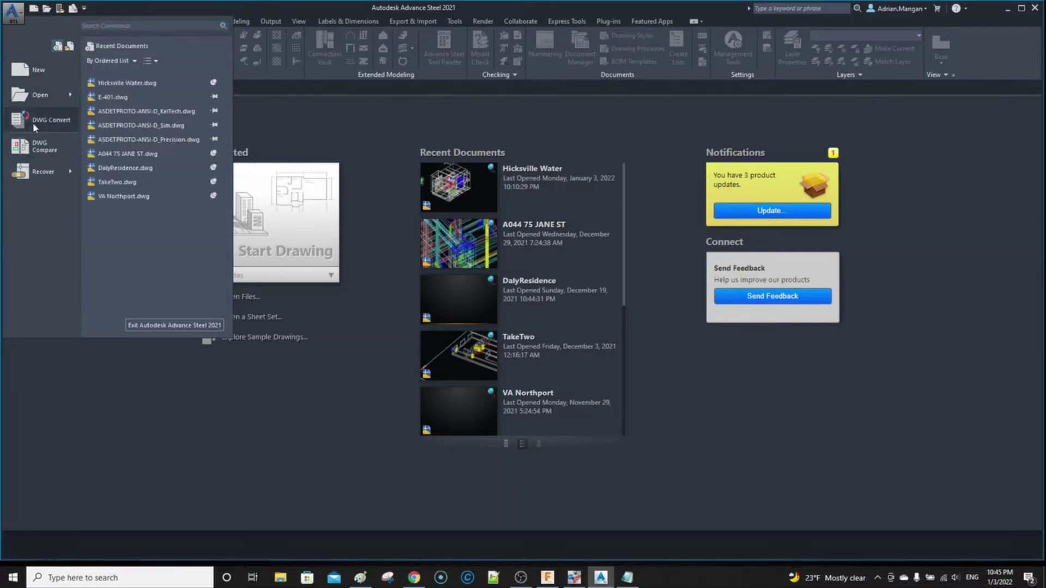
pyautogui.click(89, 409)
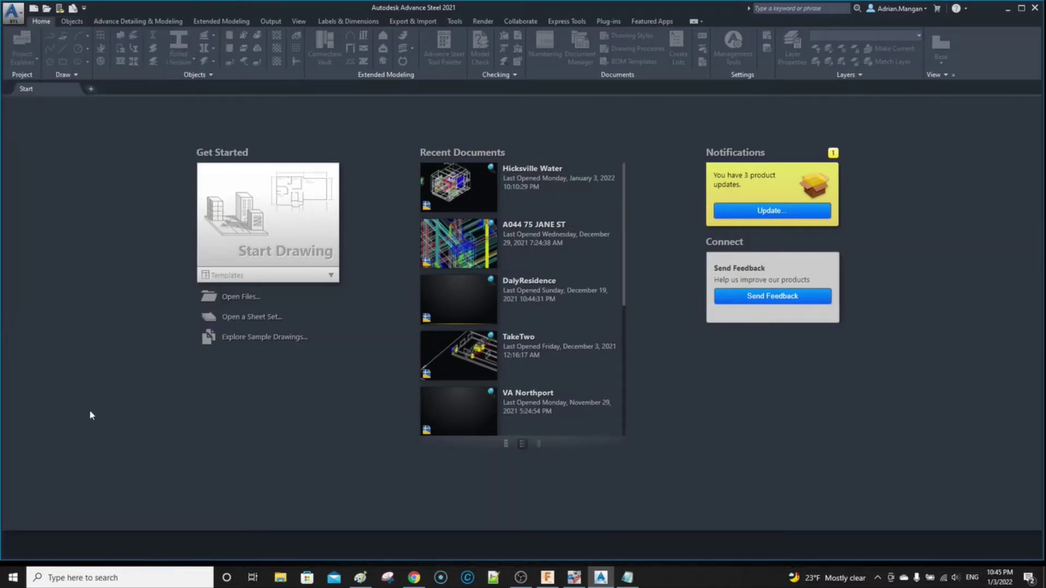
pyautogui.click(291, 277)
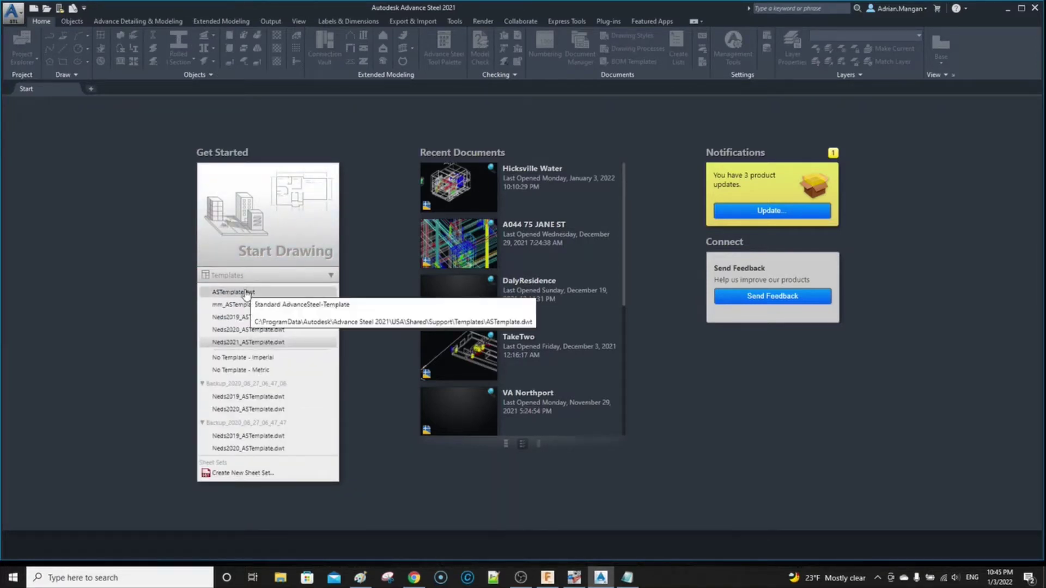
pyautogui.click(243, 364)
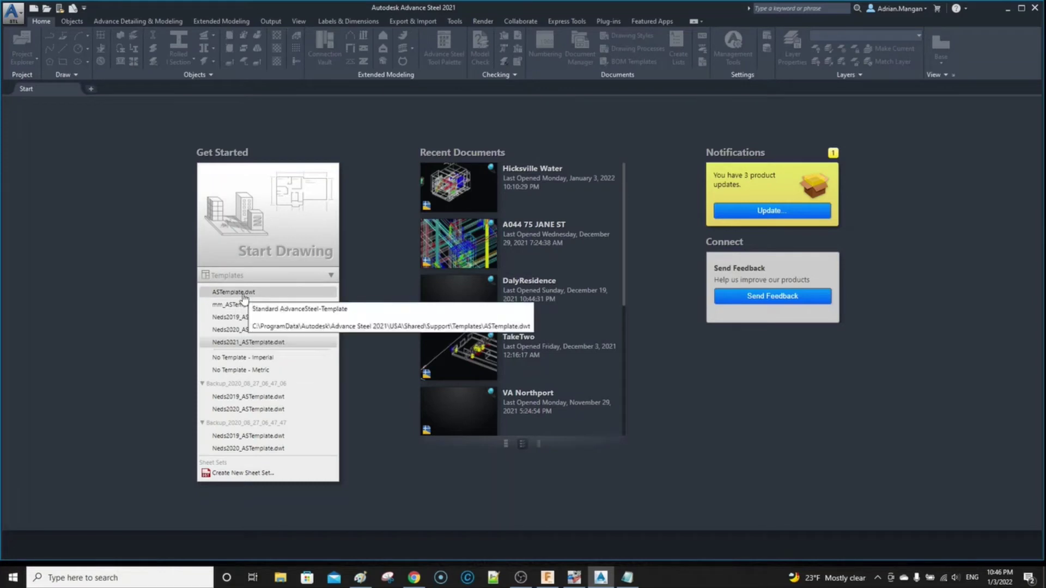
pyautogui.click(243, 293)
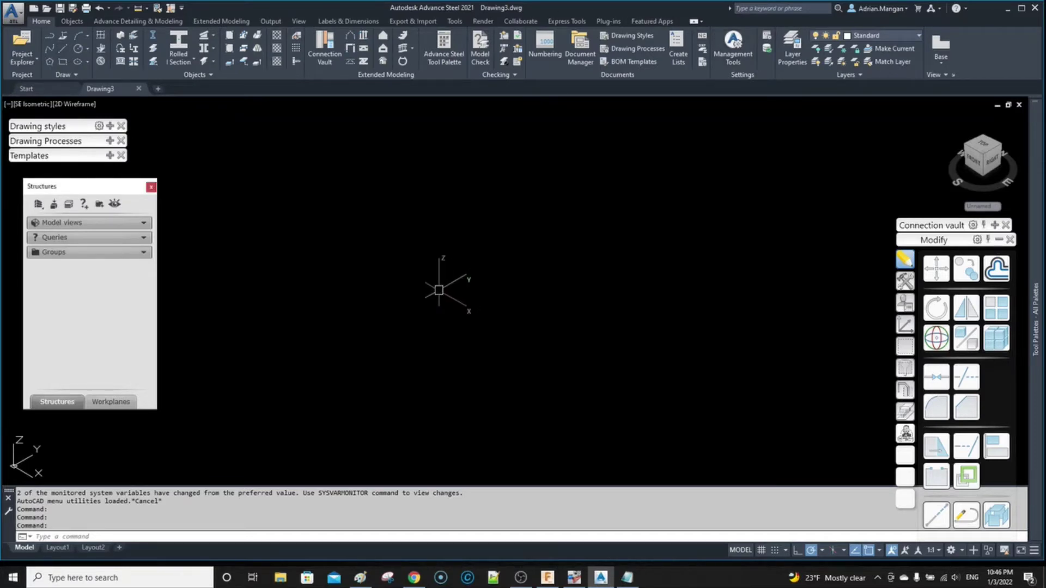
pyautogui.write('UNITS')
# Step: In Drawing Units, set length precision to 0'-0 1/32" and apply it
pyautogui.press('Return')
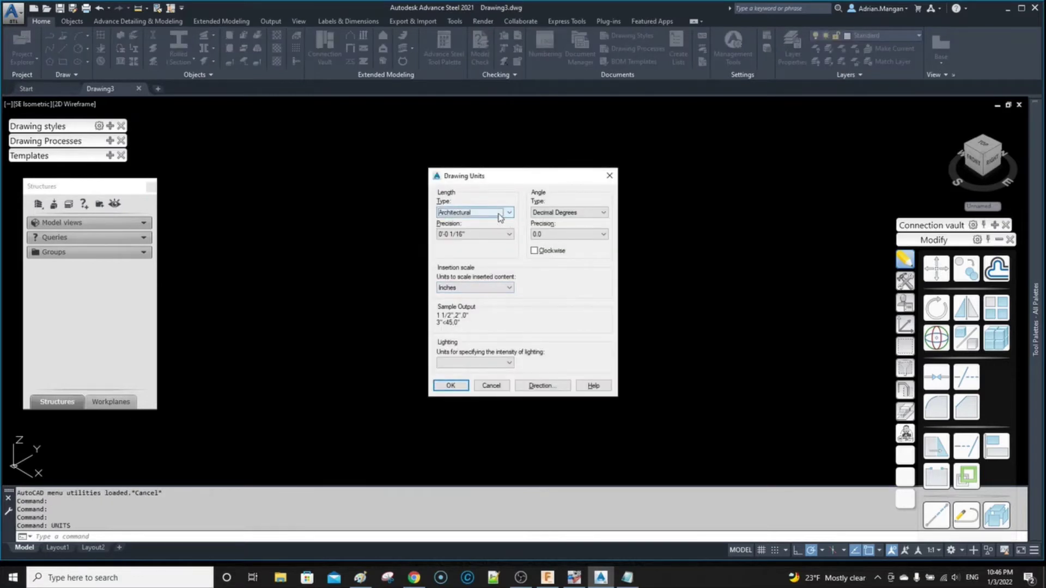
pyautogui.click(470, 233)
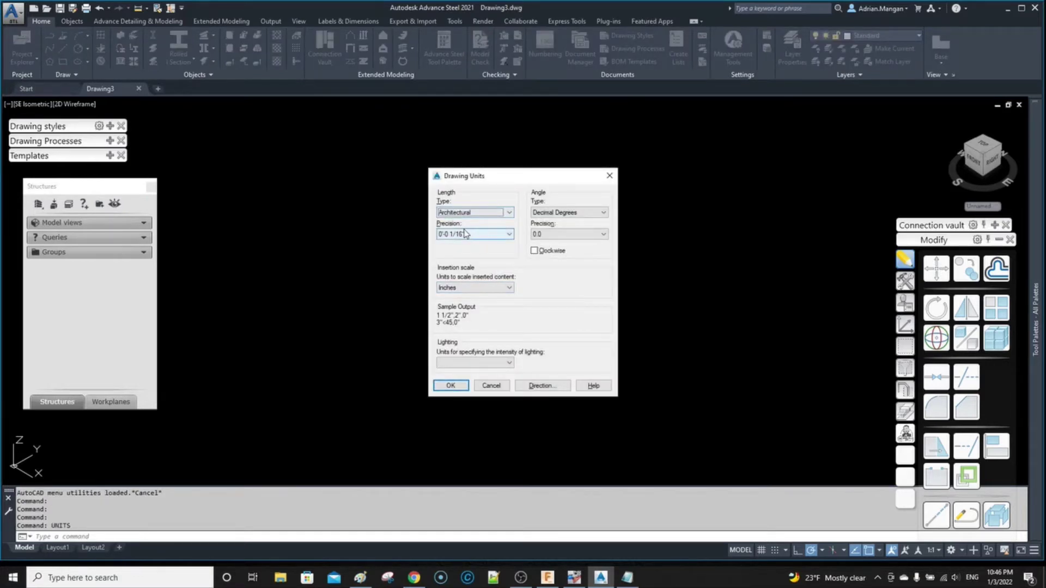
pyautogui.click(509, 234)
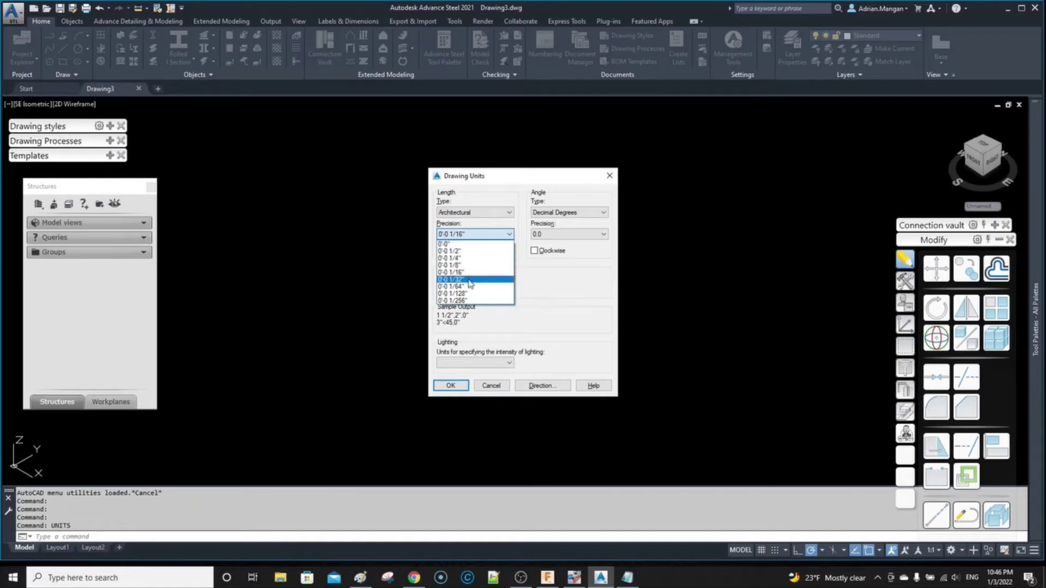
pyautogui.click(468, 280)
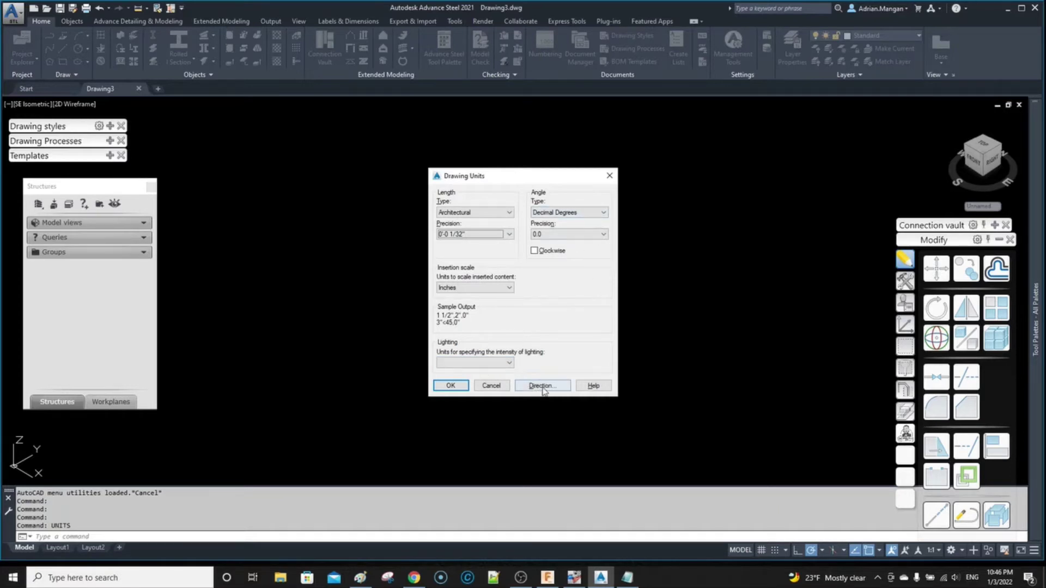
pyautogui.click(451, 386)
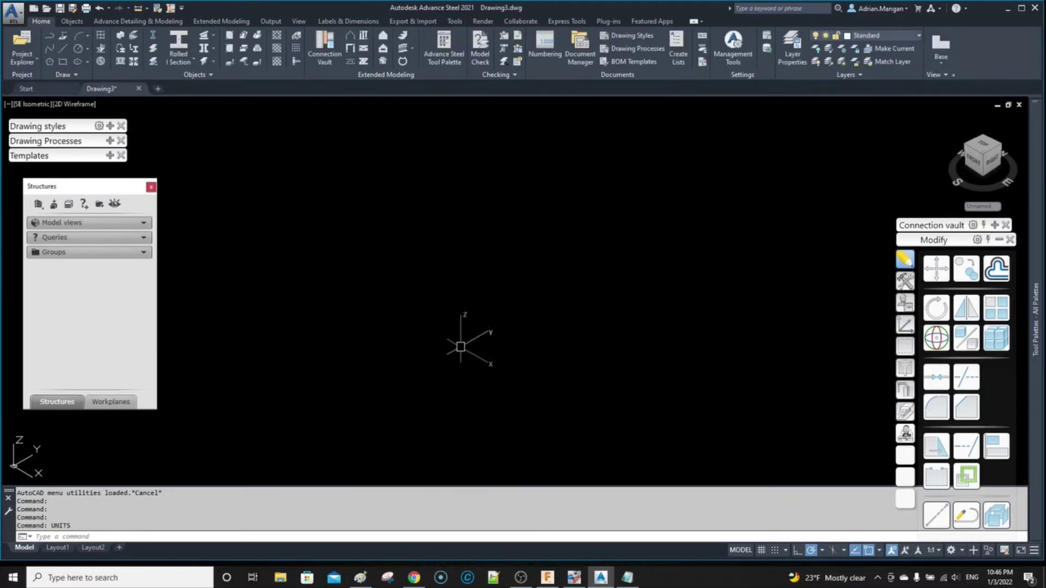
# Step: In Project data, set the weight unit precision to 0lb 0oz
pyautogui.click(768, 37)
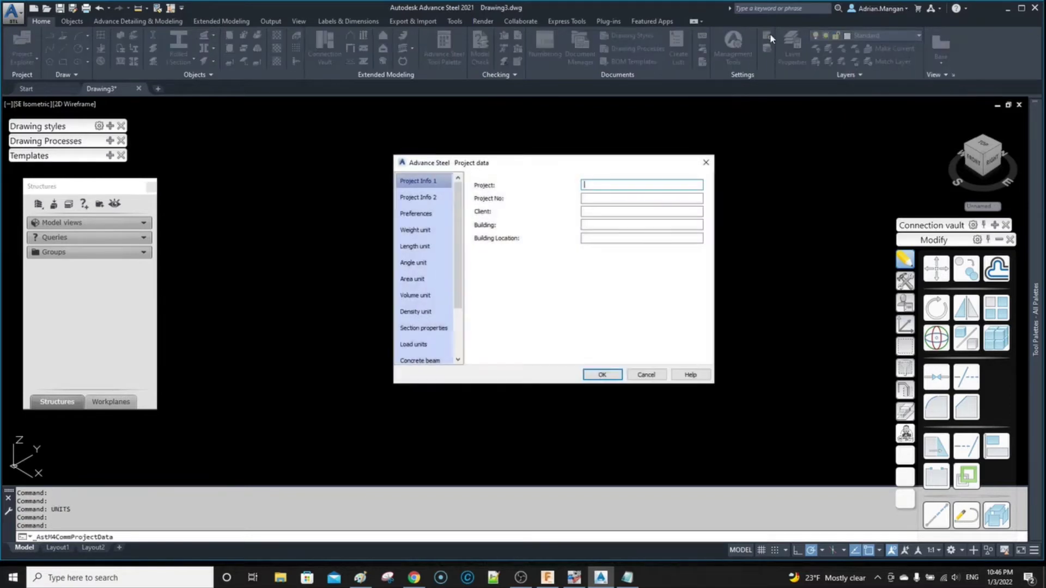
pyautogui.click(426, 234)
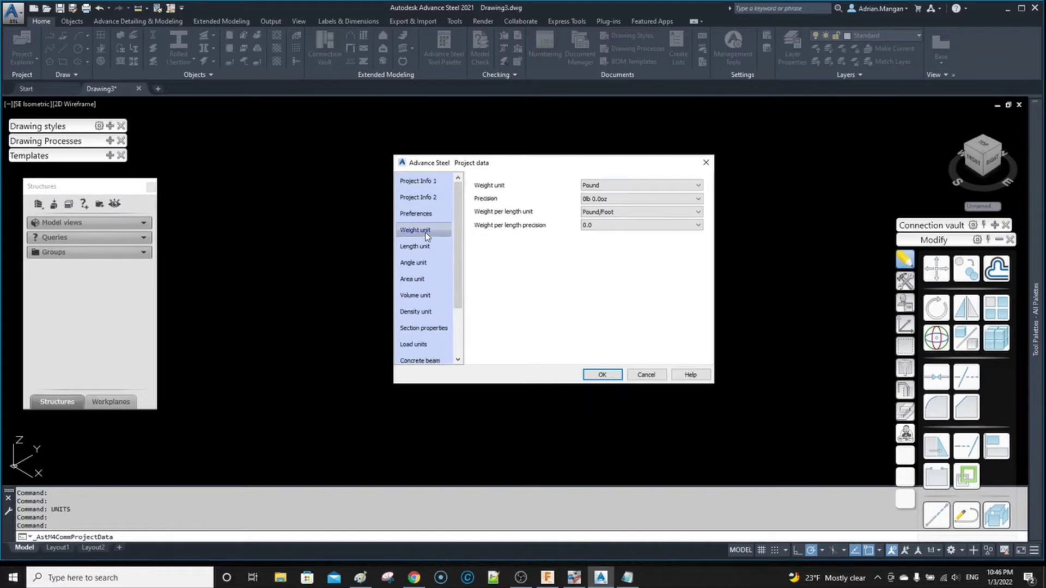
pyautogui.click(613, 200)
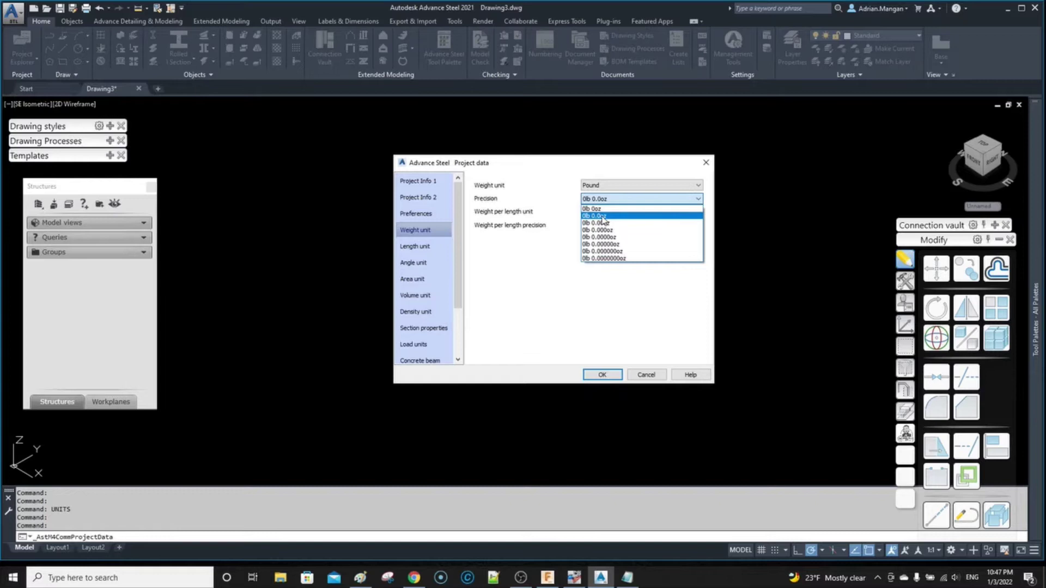
pyautogui.click(601, 209)
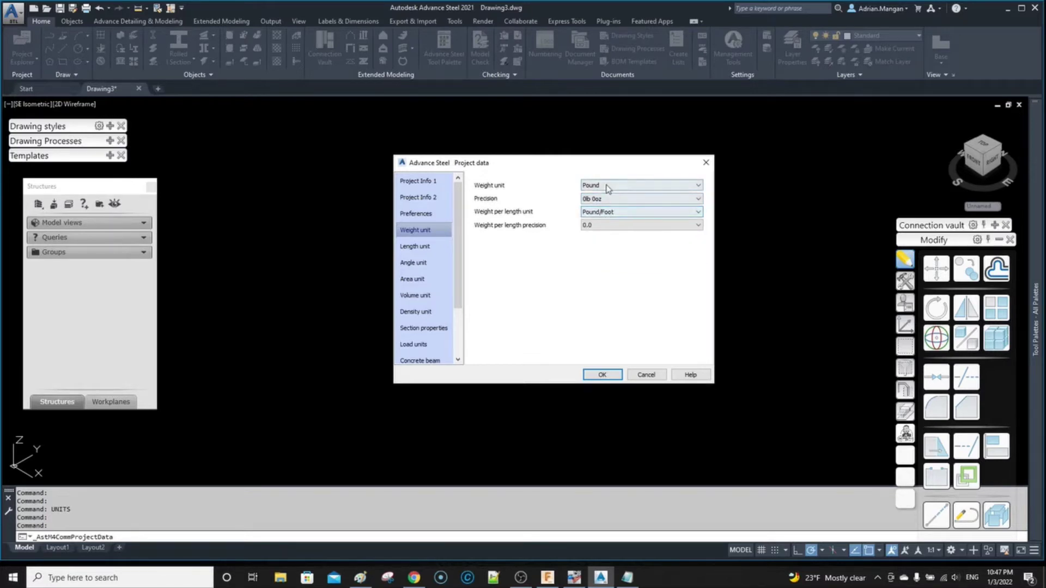
# Step: Set length unit precision to 0' 0 1/32", review the other units, and return to Project Info 1
pyautogui.click(438, 247)
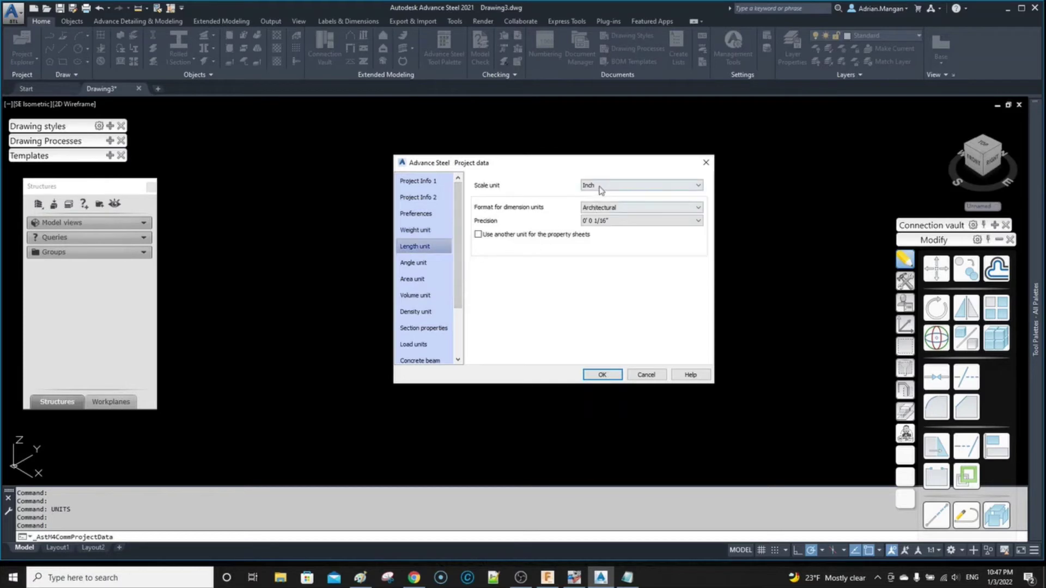
pyautogui.click(618, 220)
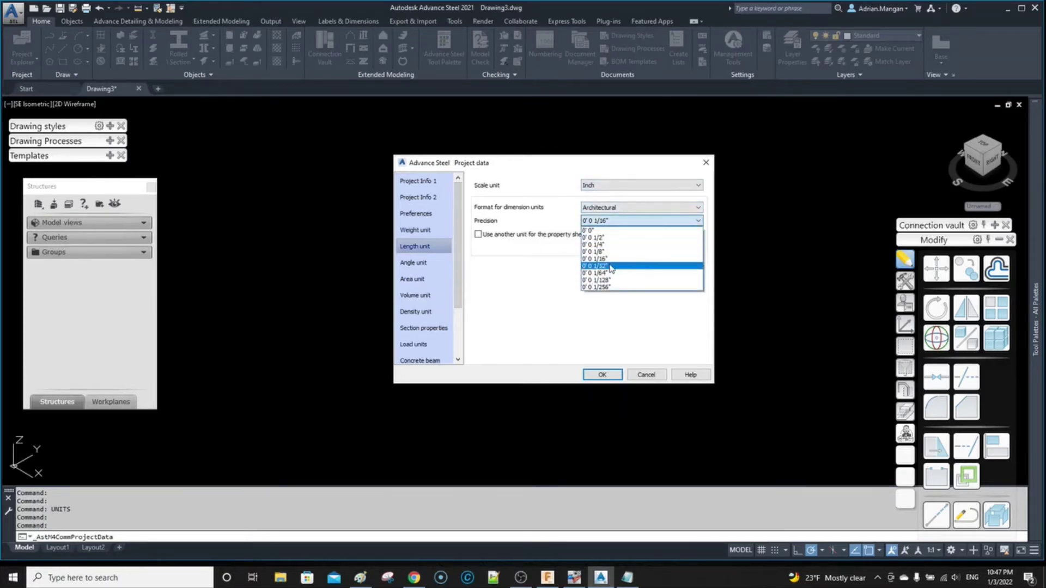
pyautogui.click(612, 265)
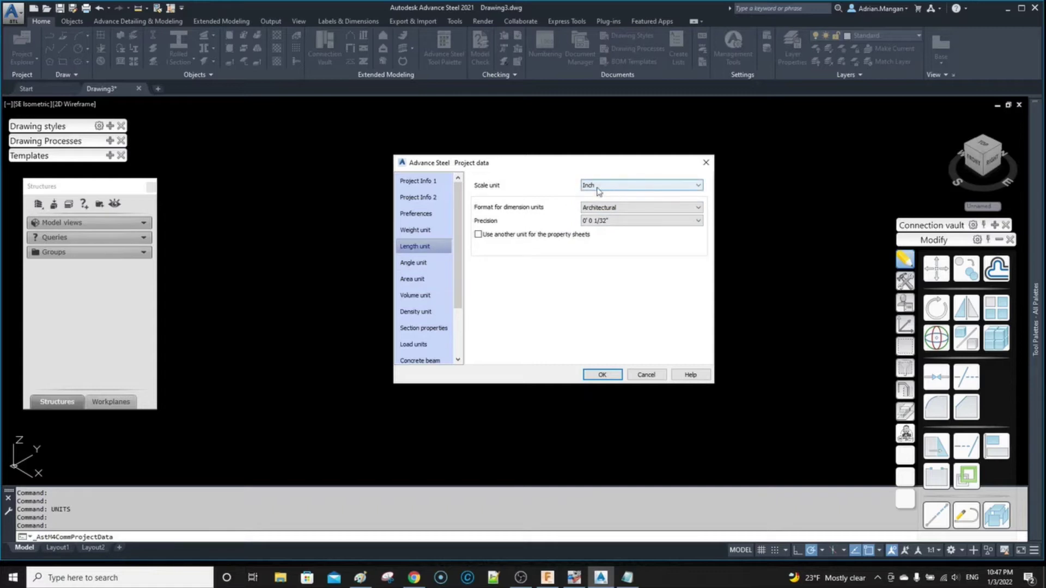
pyautogui.click(431, 266)
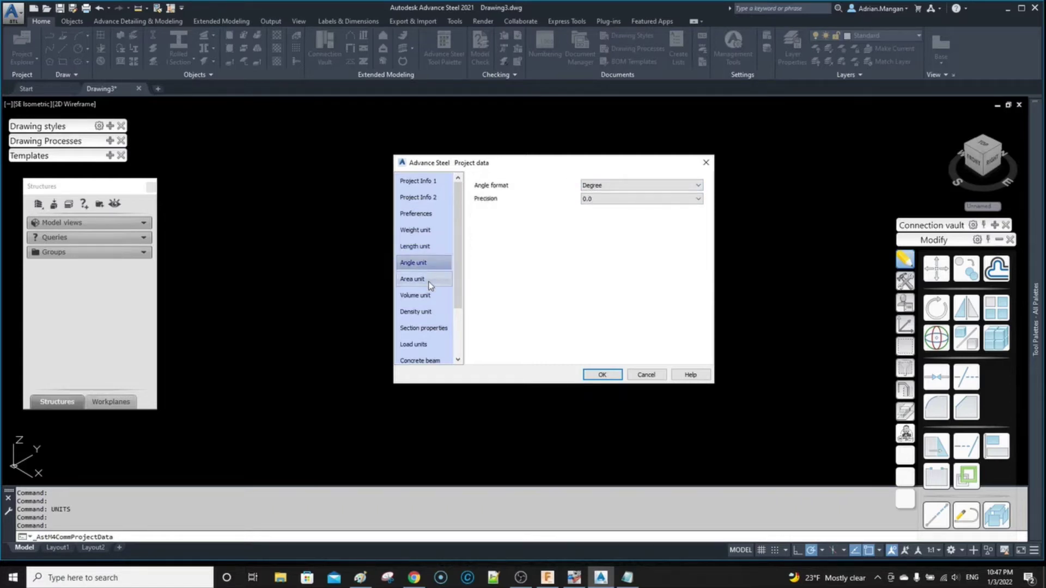
pyautogui.click(430, 280)
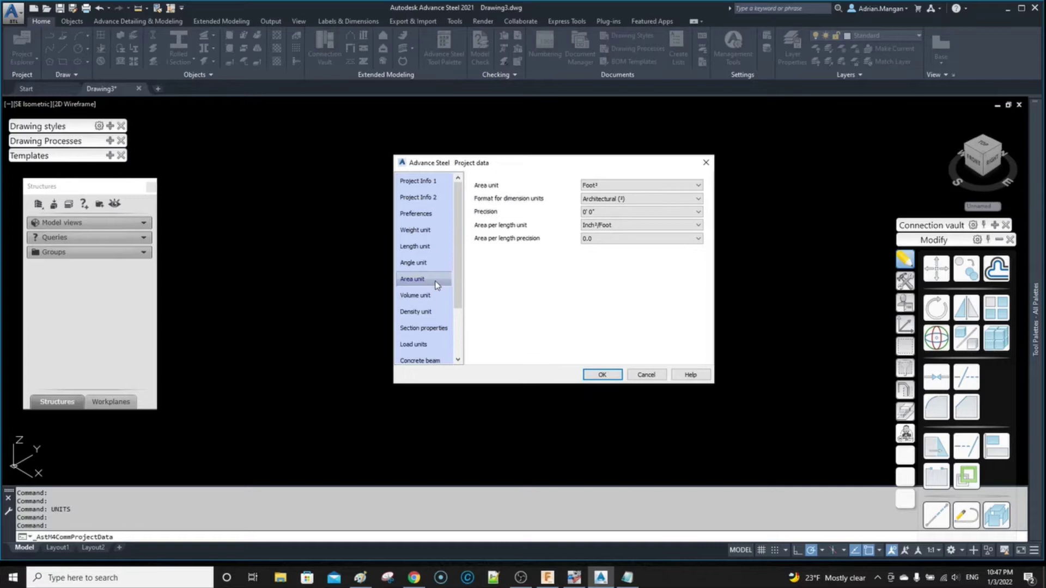
pyautogui.scroll(-1, 436, 284)
pyautogui.scroll(-1, 432, 280)
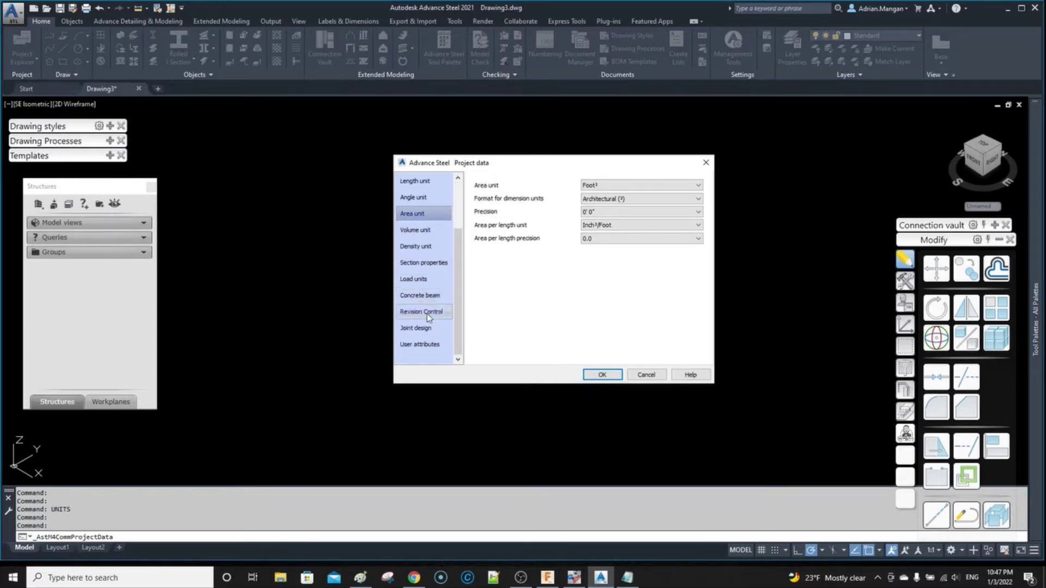
pyautogui.click(429, 266)
pyautogui.scroll(1, 433, 262)
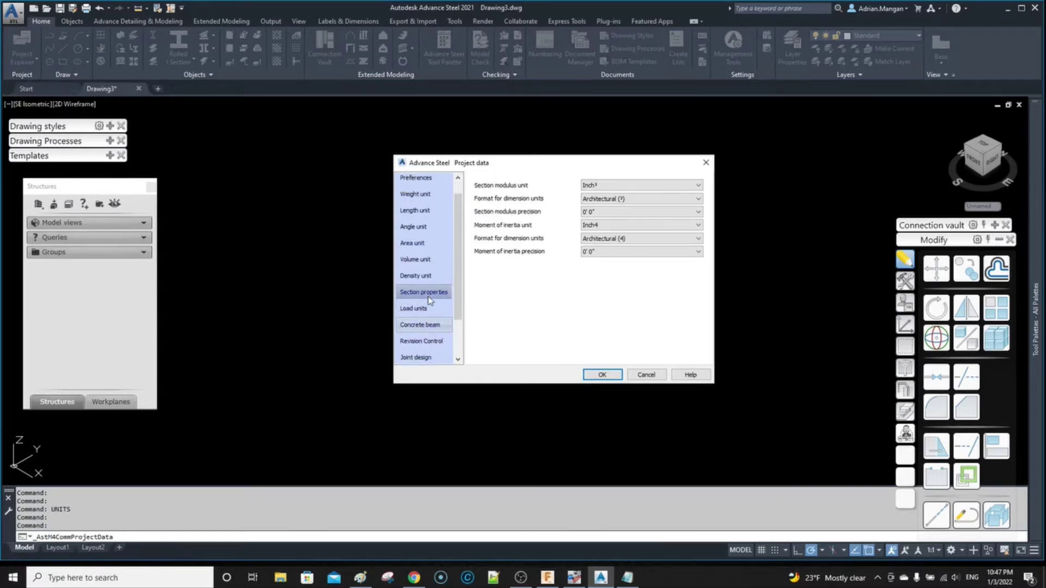
pyautogui.scroll(1, 443, 242)
pyautogui.click(418, 180)
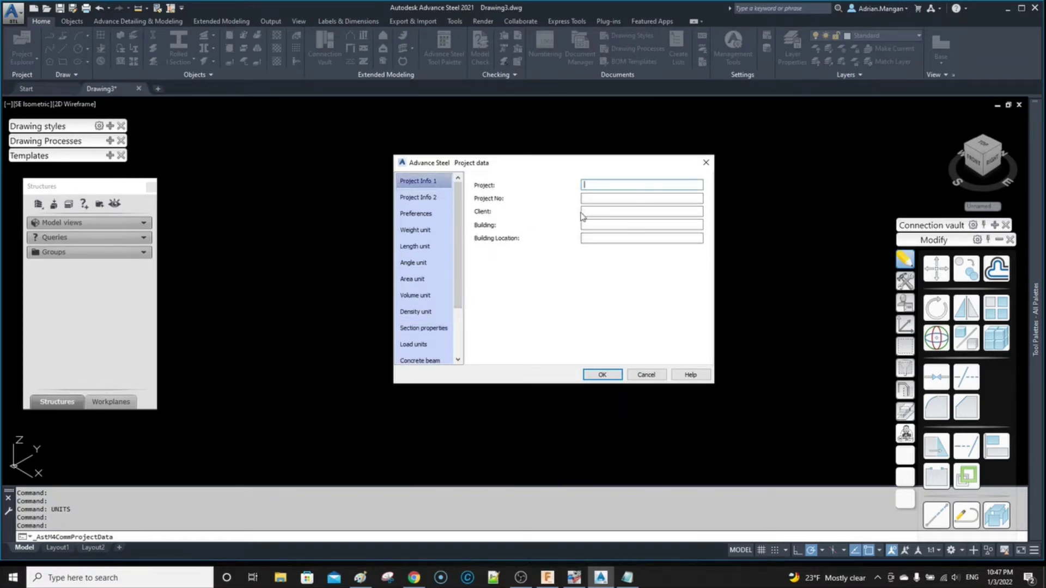
# Step: On Project Info 2, enter TEST1 as Checked by and TEST2 as Detailer, then confirm
pyautogui.click(599, 212)
pyautogui.click(427, 200)
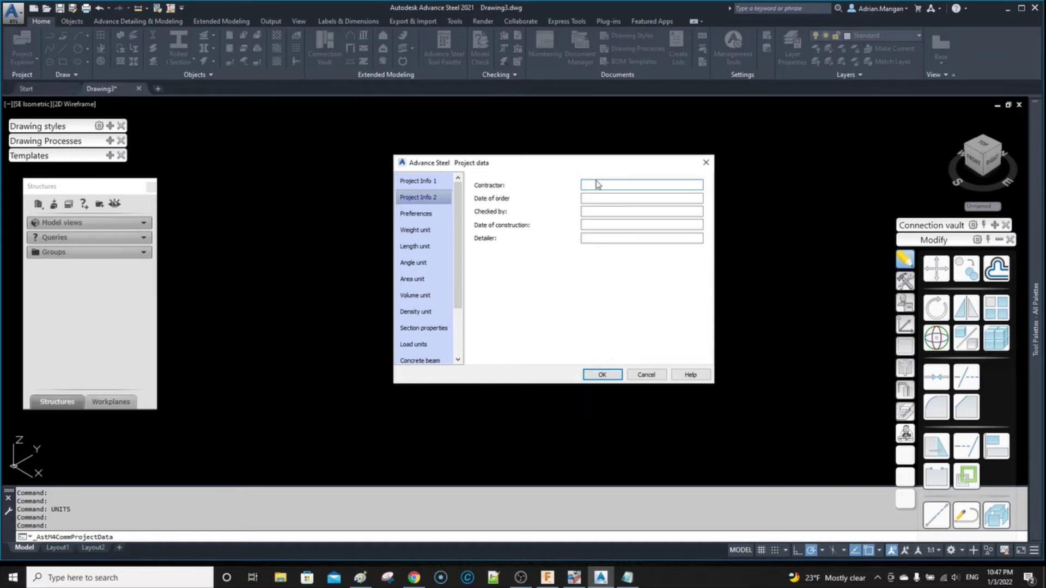
pyautogui.click(606, 211)
pyautogui.click(615, 237)
pyautogui.click(603, 374)
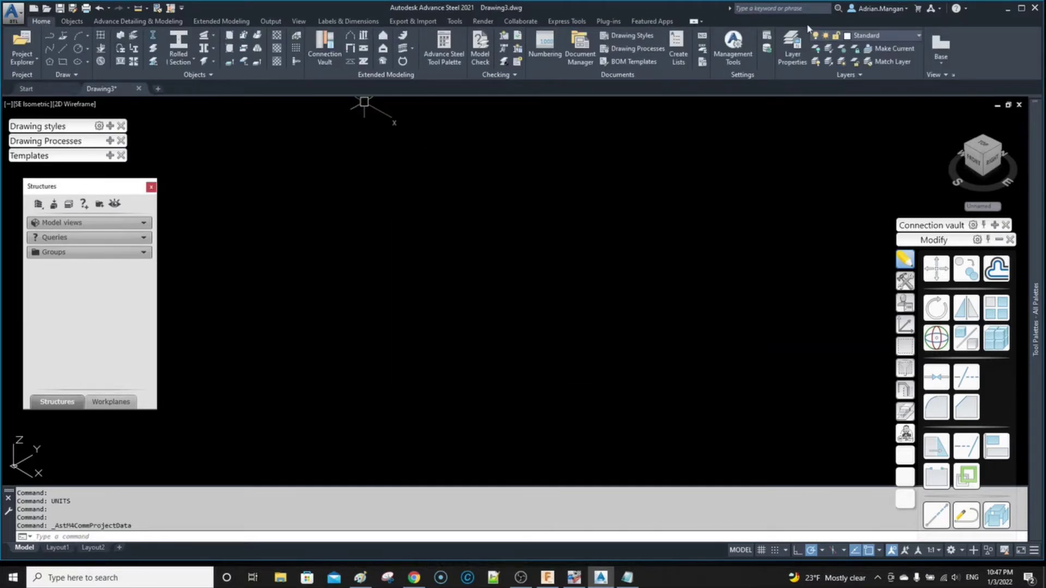
pyautogui.click(903, 35)
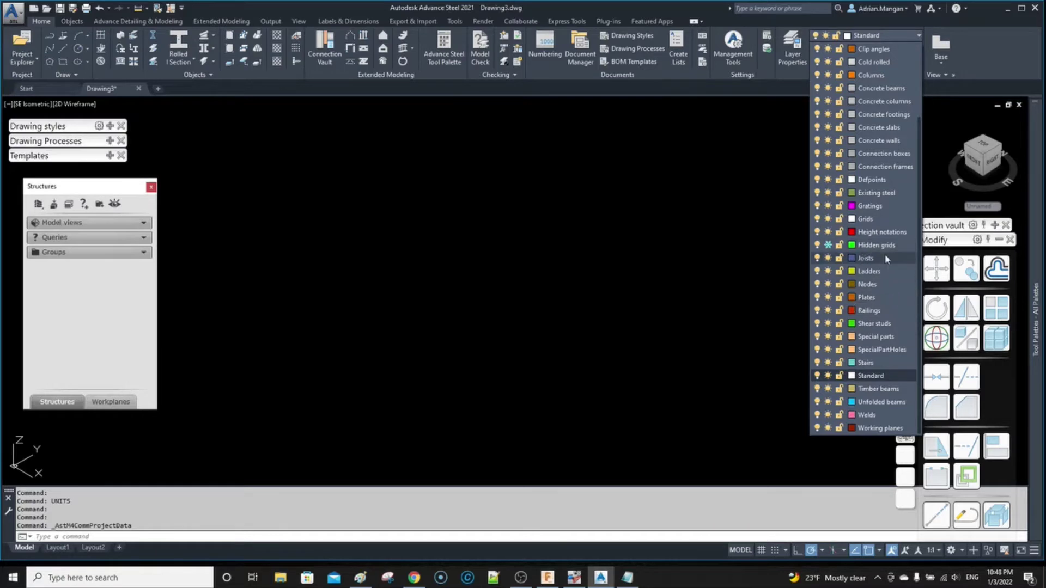
pyautogui.scroll(3, 885, 255)
pyautogui.scroll(-3, 869, 179)
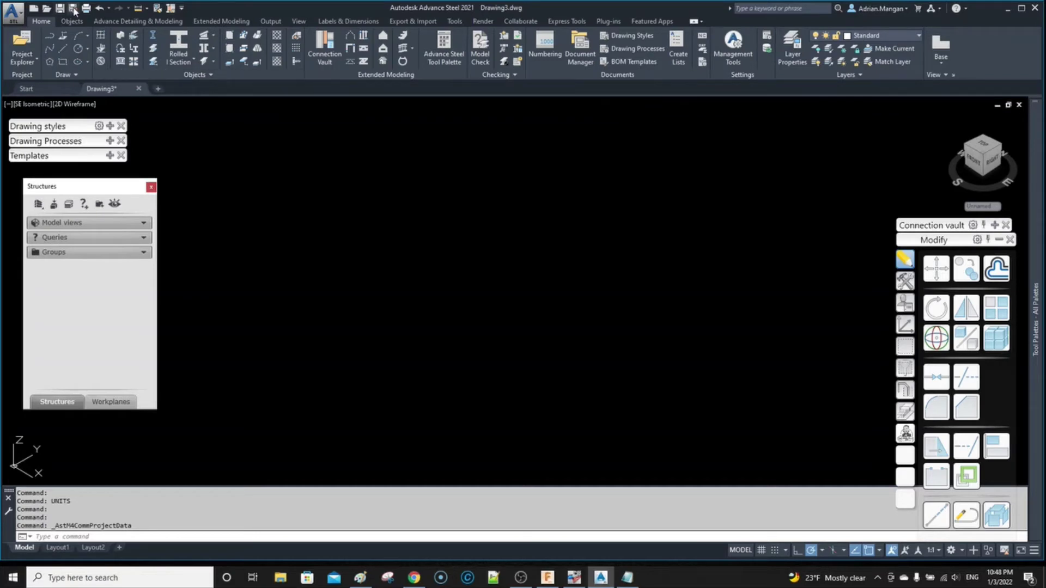
pyautogui.click(234, 169)
pyautogui.click(134, 128)
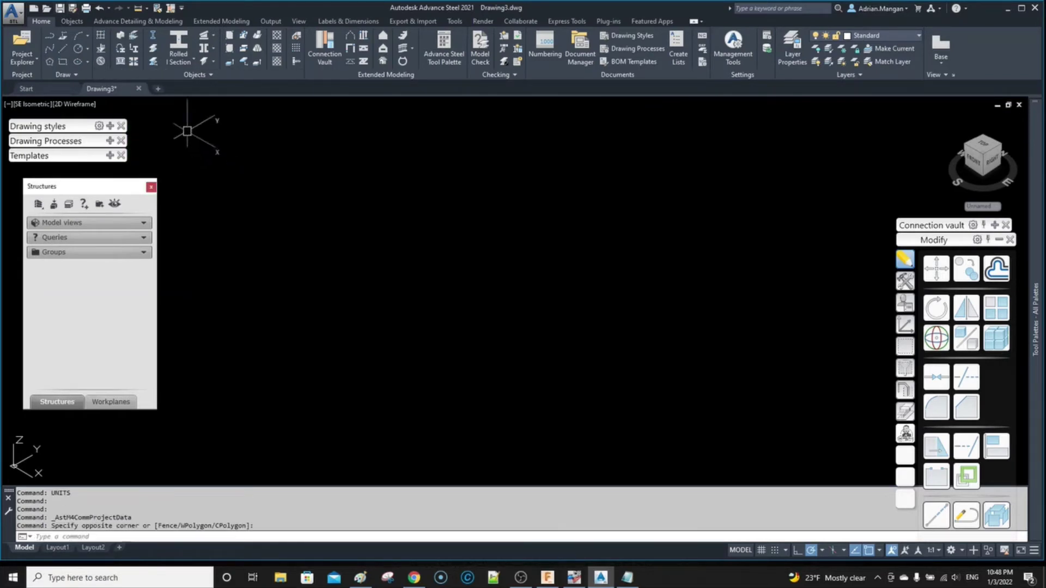
# Step: Save a copy of the drawing as the Drawing Template Test.dwt in the Templates folder
pyautogui.click(7, 12)
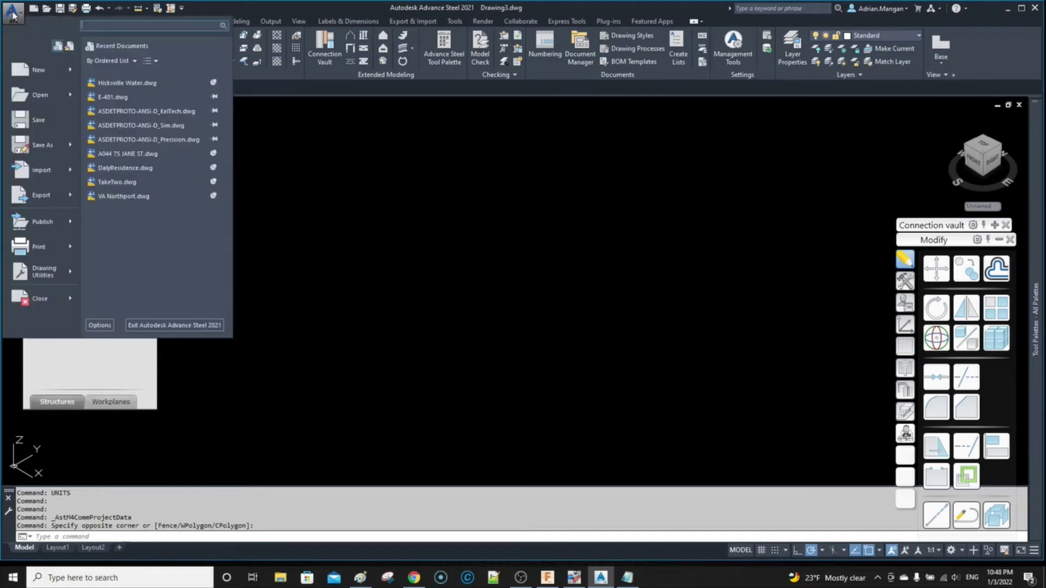
pyautogui.click(52, 150)
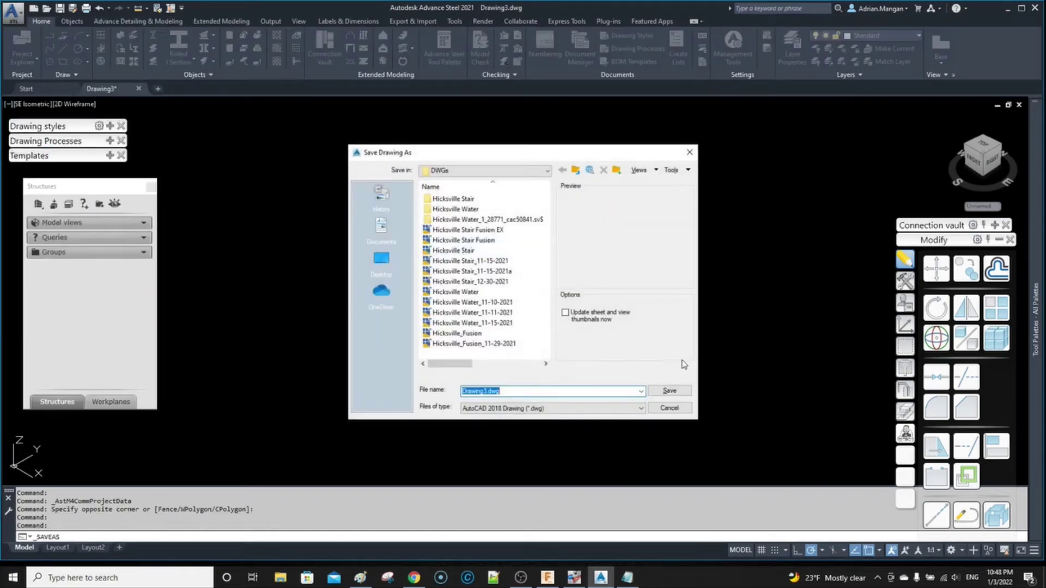
pyautogui.click(674, 395)
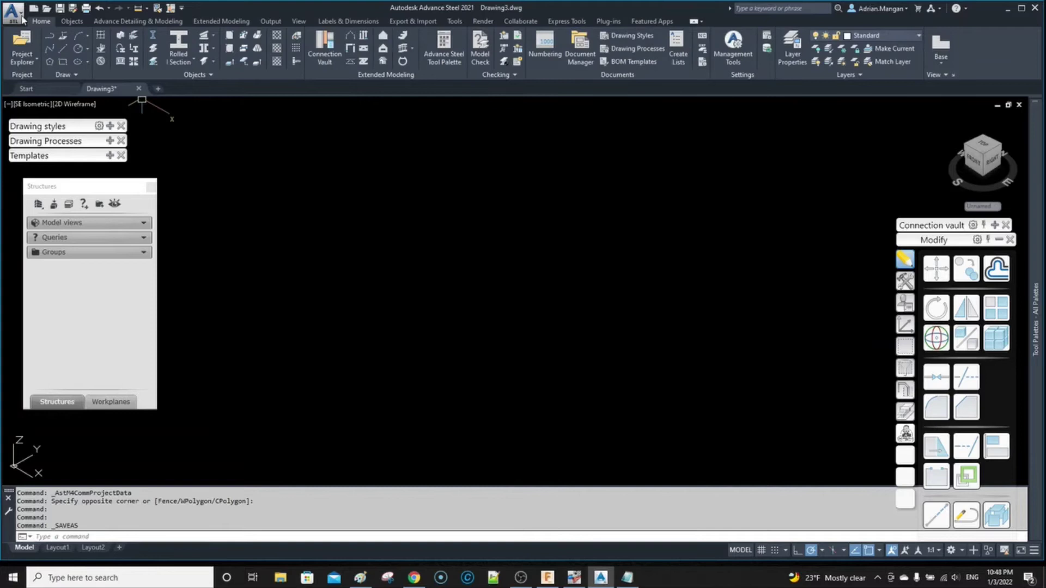
pyautogui.click(13, 12)
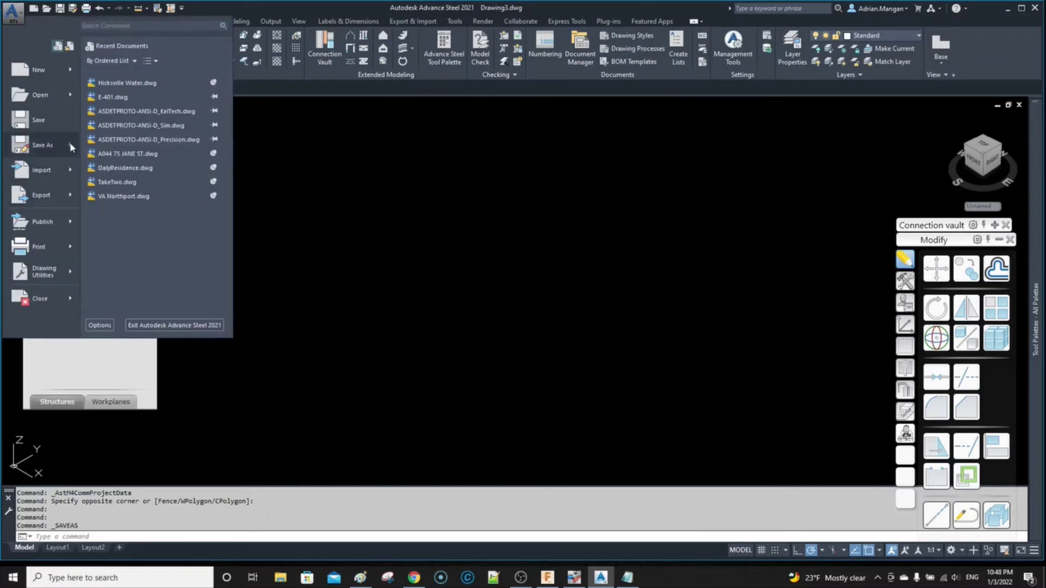
pyautogui.moveTo(43, 145)
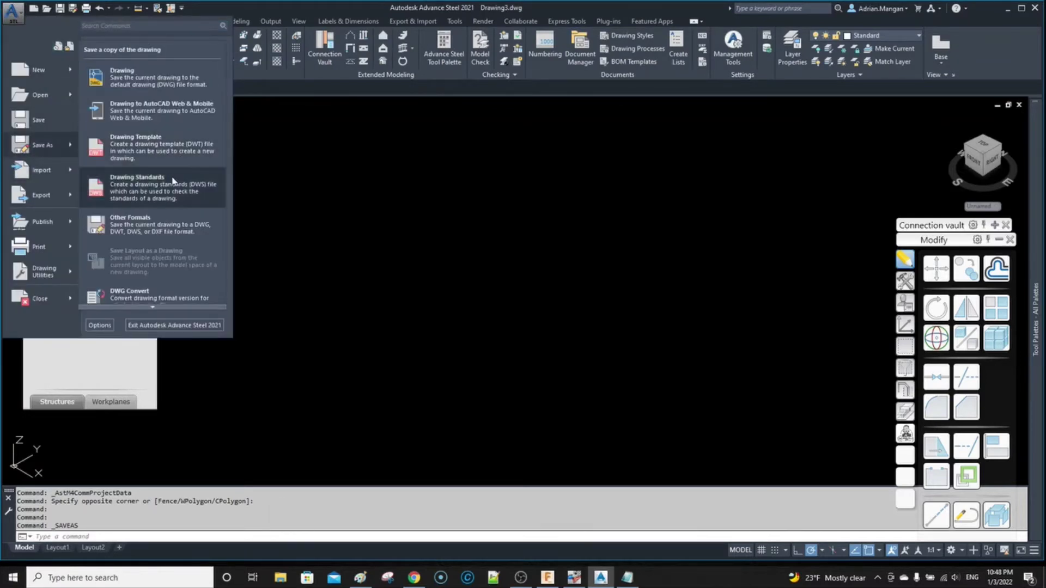
pyautogui.click(167, 148)
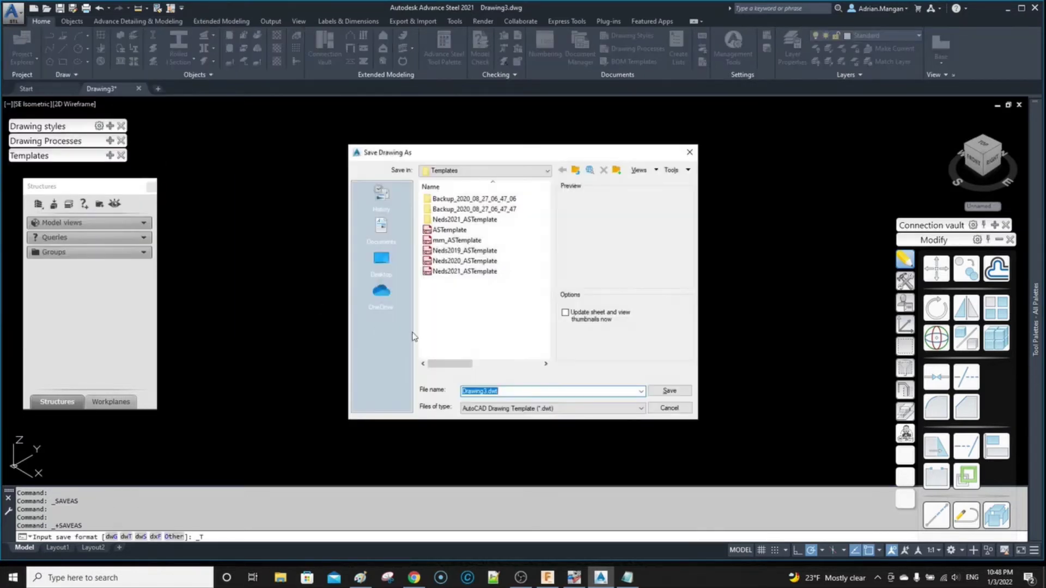
pyautogui.click(487, 391)
pyautogui.write('Test')
pyautogui.click(666, 392)
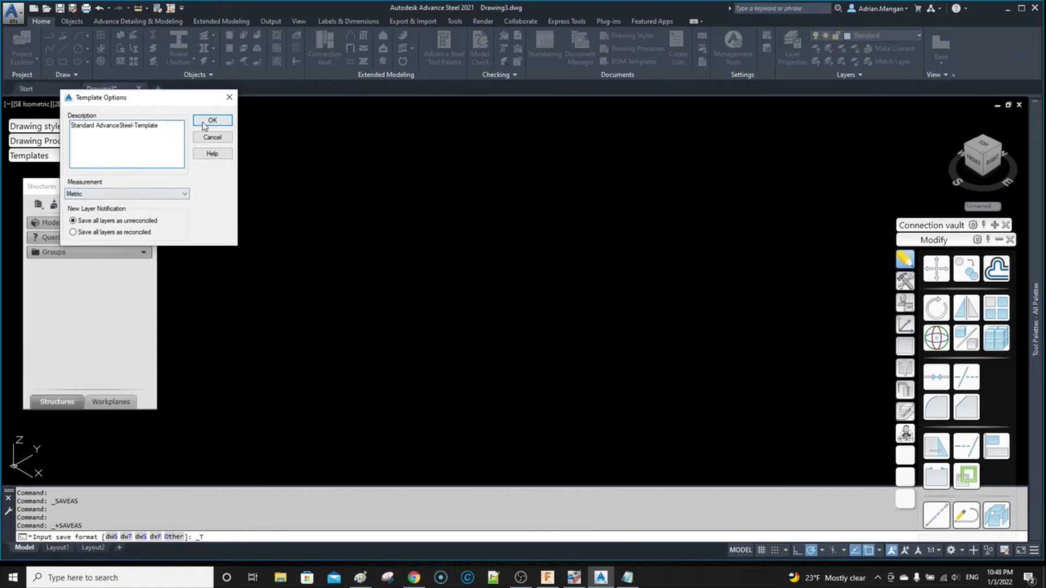
# Step: Change the Template Options measurement from Metric to English and confirm
pyautogui.click(125, 193)
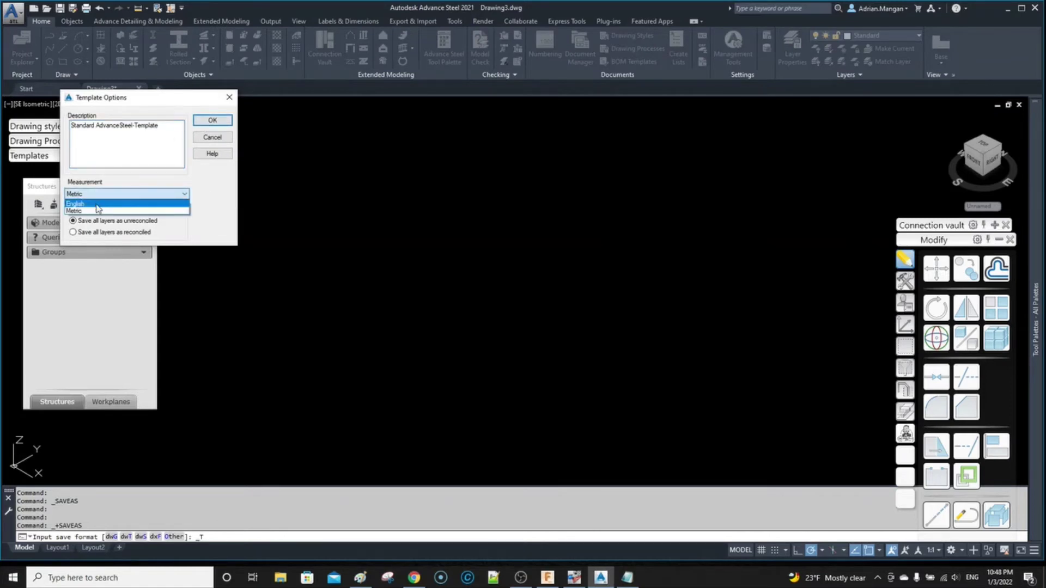
pyautogui.click(103, 203)
pyautogui.click(230, 124)
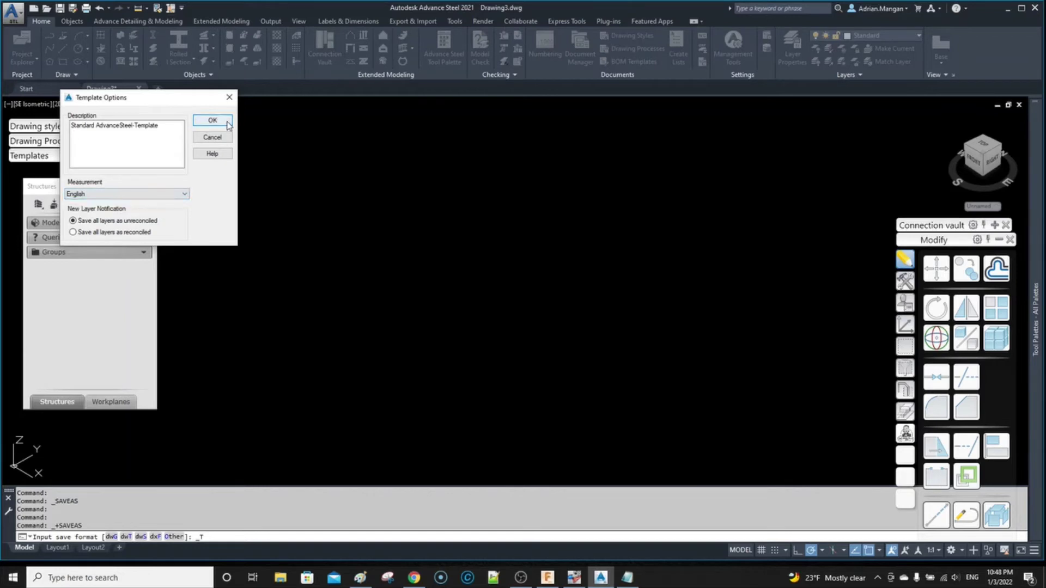
pyautogui.click(213, 121)
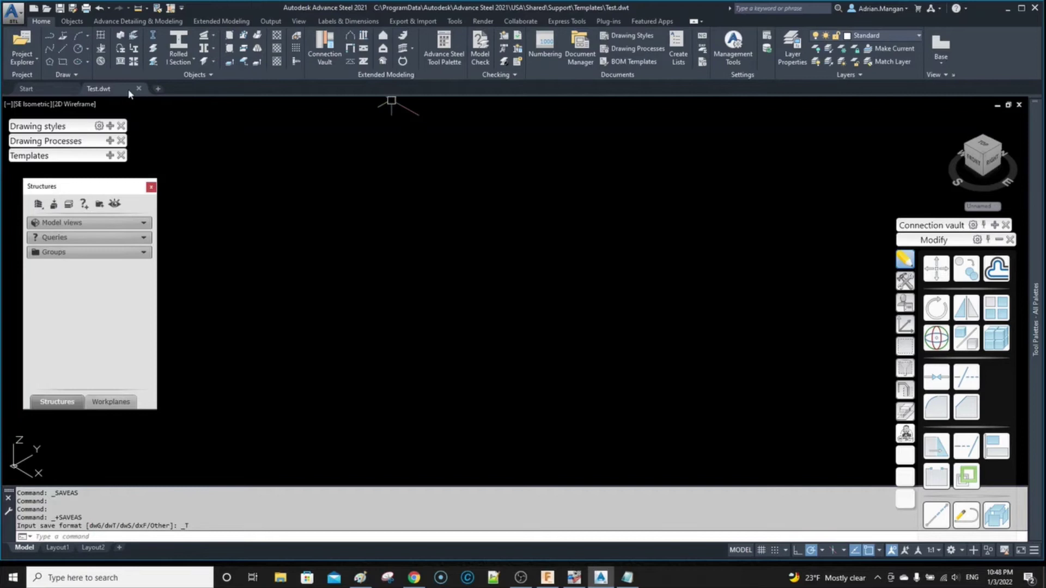
pyautogui.click(36, 89)
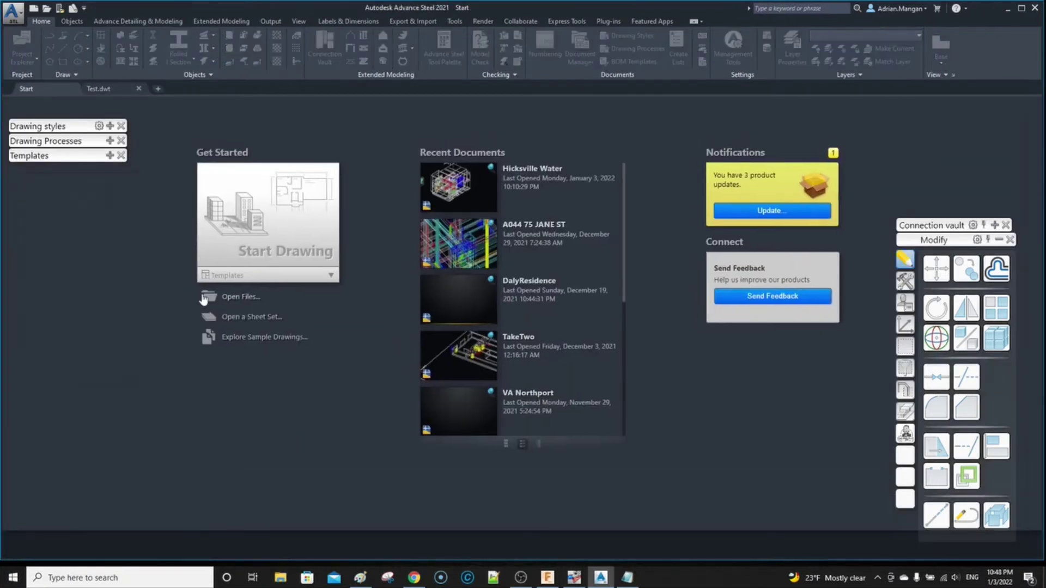
pyautogui.click(264, 277)
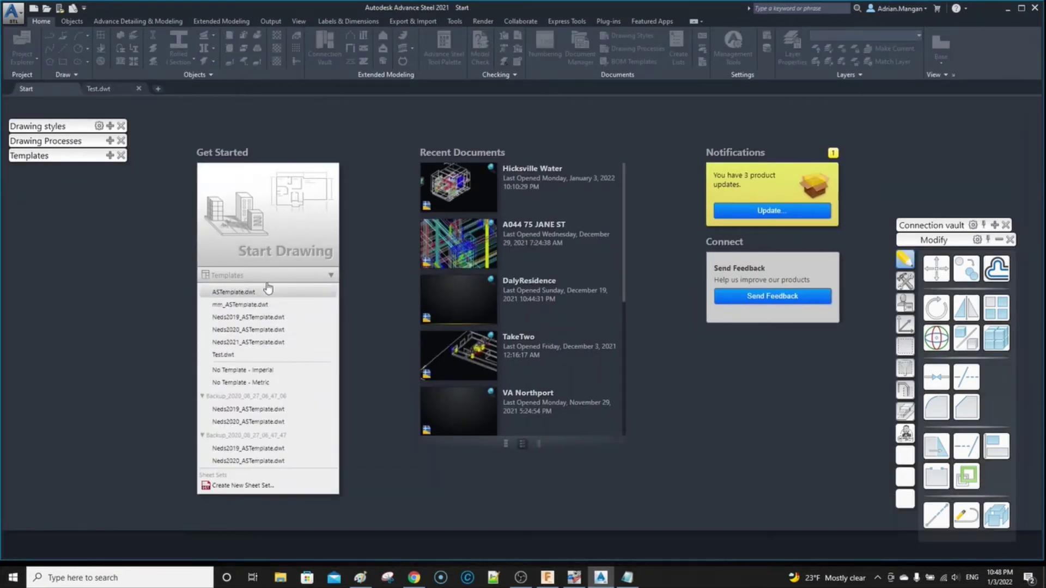
pyautogui.click(274, 345)
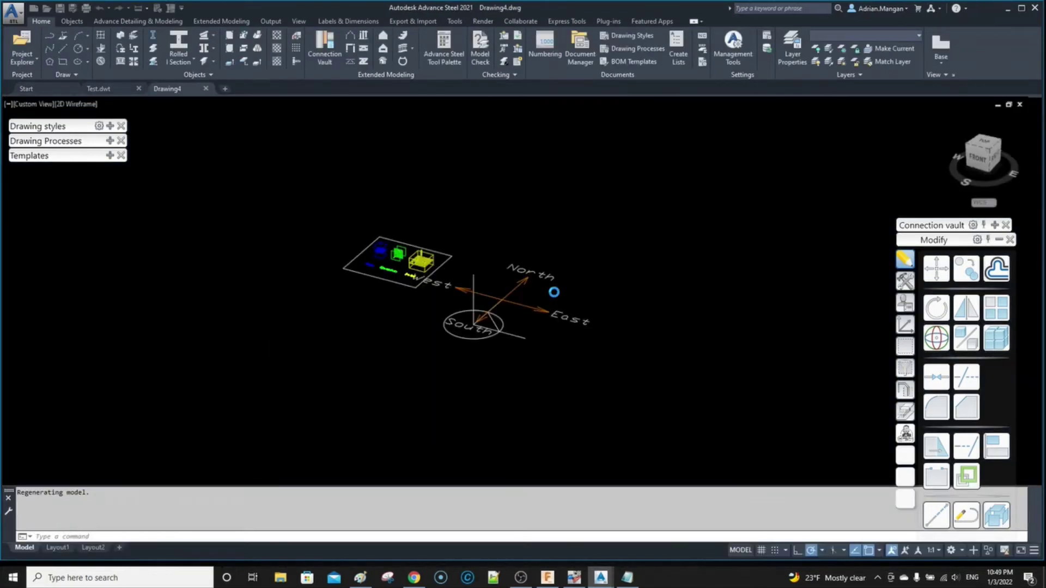
pyautogui.scroll(4, 425, 256)
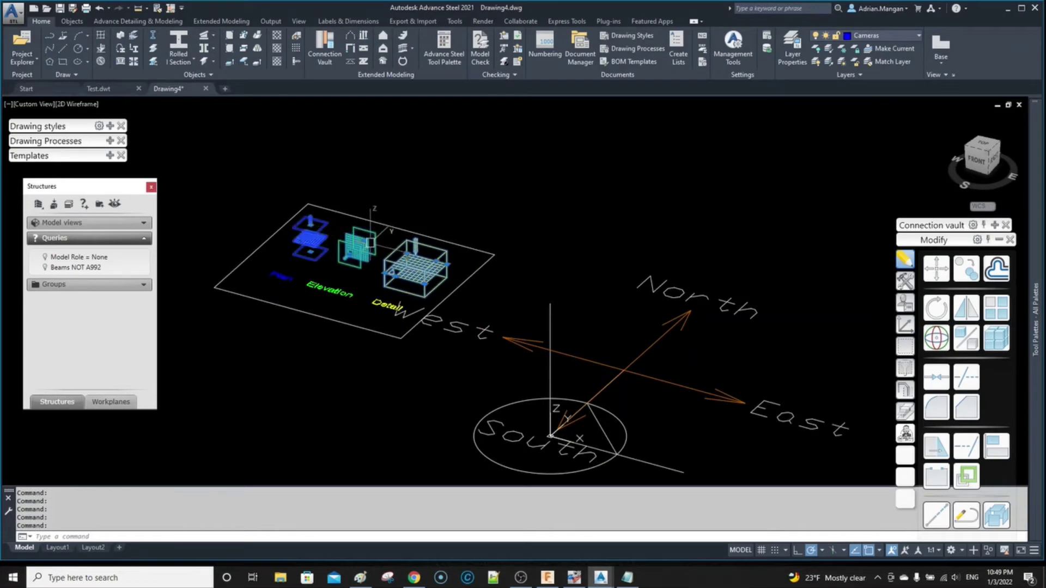
pyautogui.scroll(-3, 377, 238)
pyautogui.keyDown('shift'); pyautogui.moveTo(491, 233); pyautogui.dragTo(462, 270, button='middle'); pyautogui.keyUp('shift')
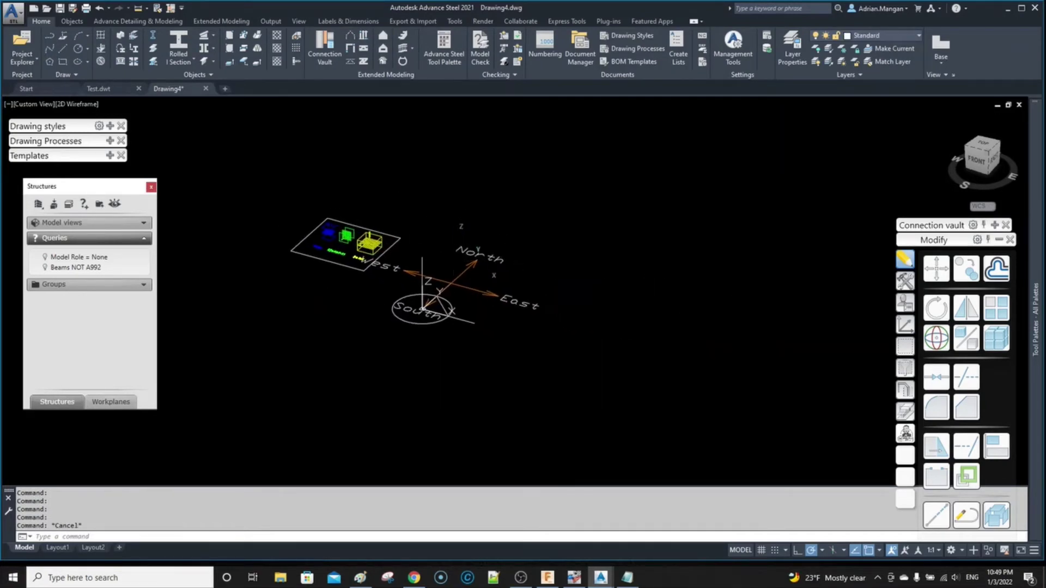
pyautogui.scroll(3, 462, 270)
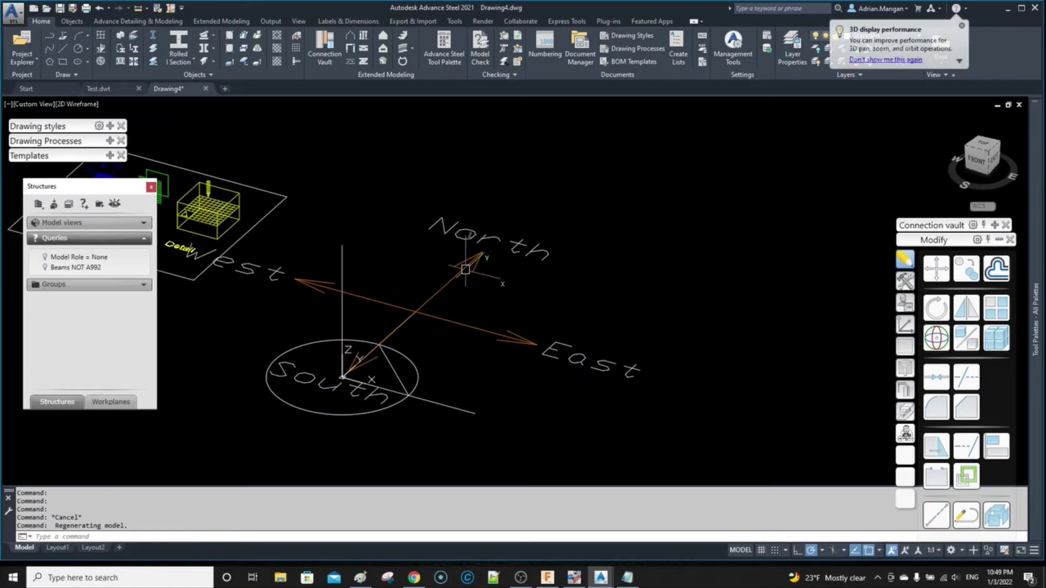
pyautogui.rightClick(477, 182)
pyautogui.moveTo(513, 296)
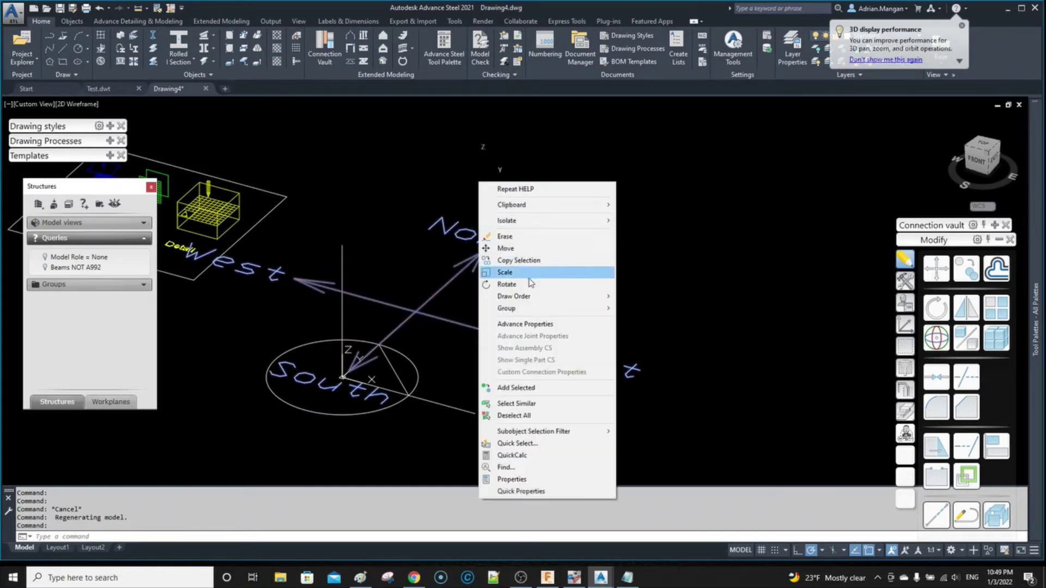
pyautogui.click(510, 284)
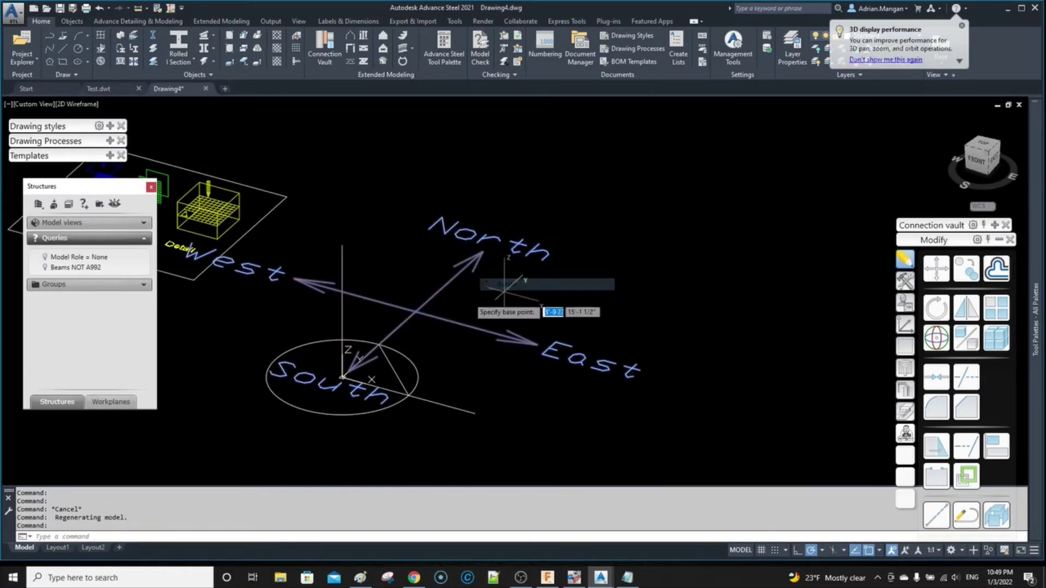
pyautogui.click(415, 311)
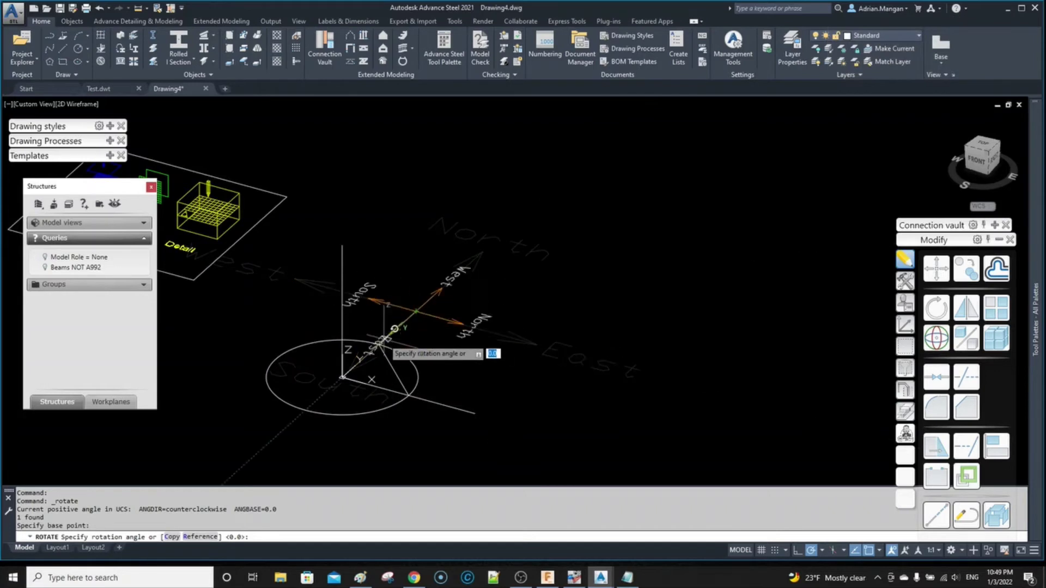
pyautogui.press('Escape')
pyautogui.scroll(-3, 425, 288)
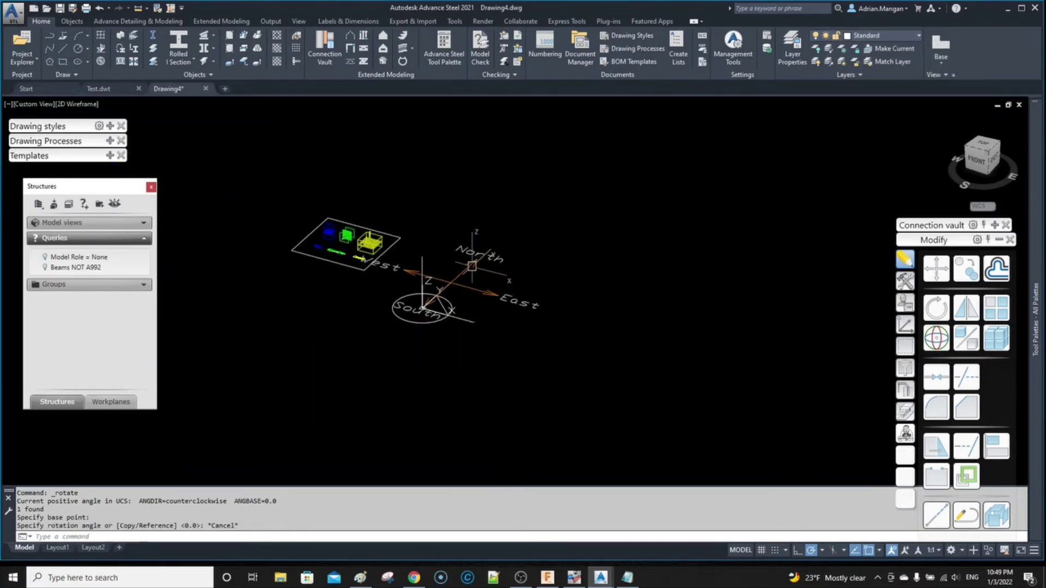
pyautogui.scroll(-3, 425, 288)
pyautogui.scroll(3, 403, 311)
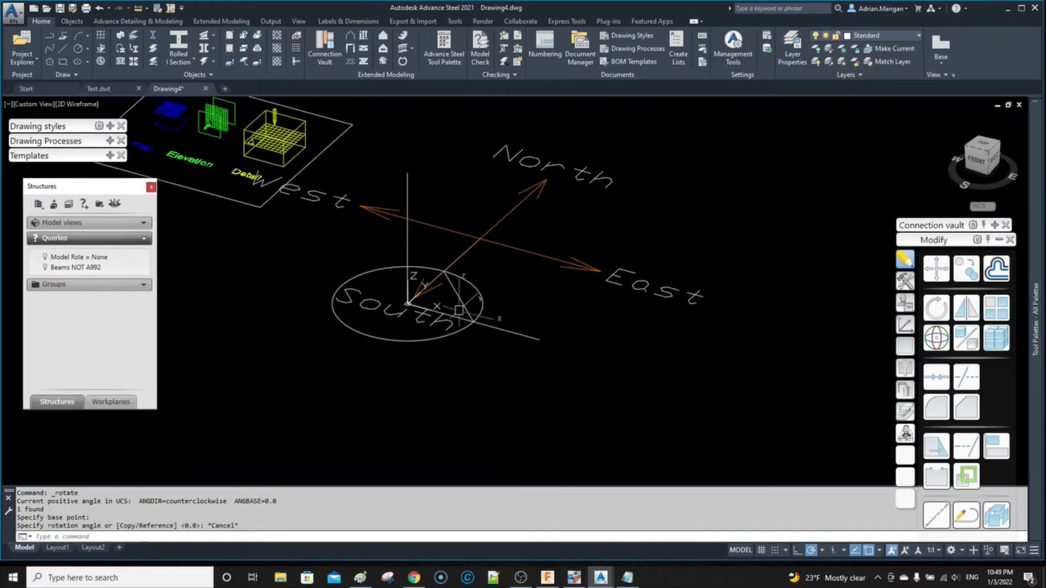
pyautogui.click(471, 305)
pyautogui.scroll(-2, 471, 305)
pyautogui.scroll(4, 472, 305)
pyautogui.scroll(-2, 434, 287)
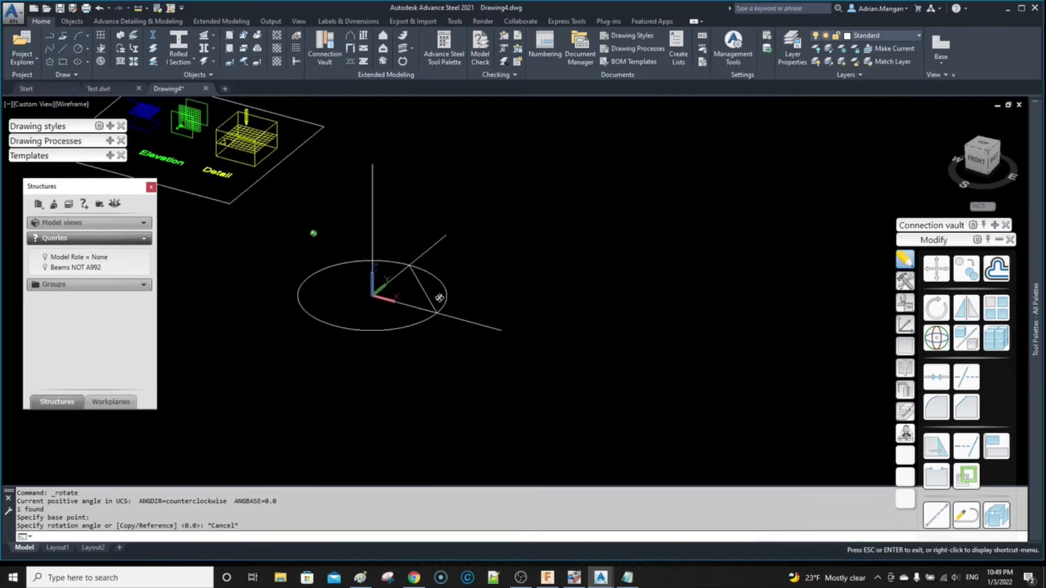
pyautogui.scroll(-3, 442, 257)
pyautogui.scroll(-3, 409, 270)
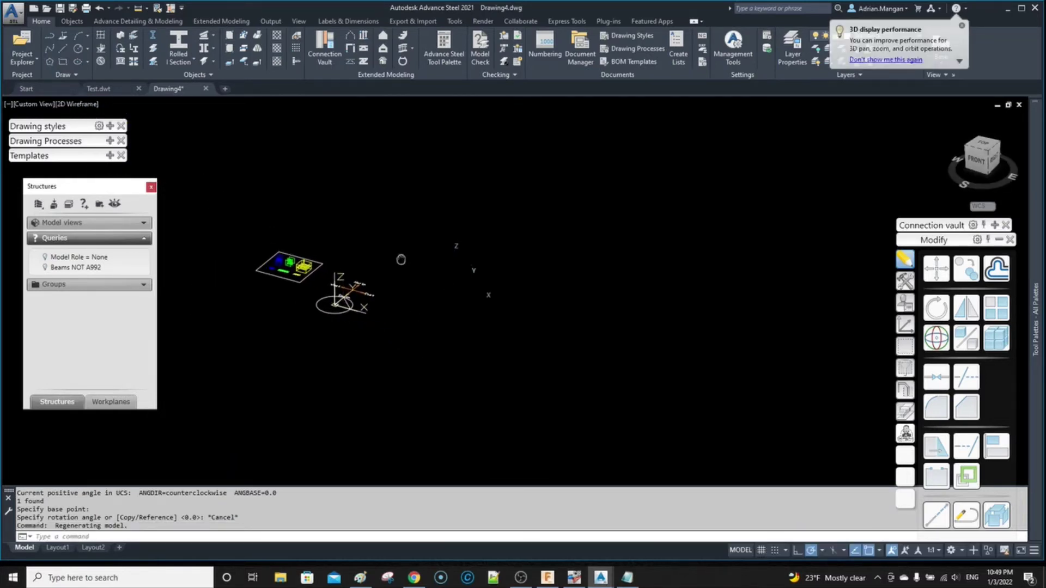
pyautogui.click(766, 39)
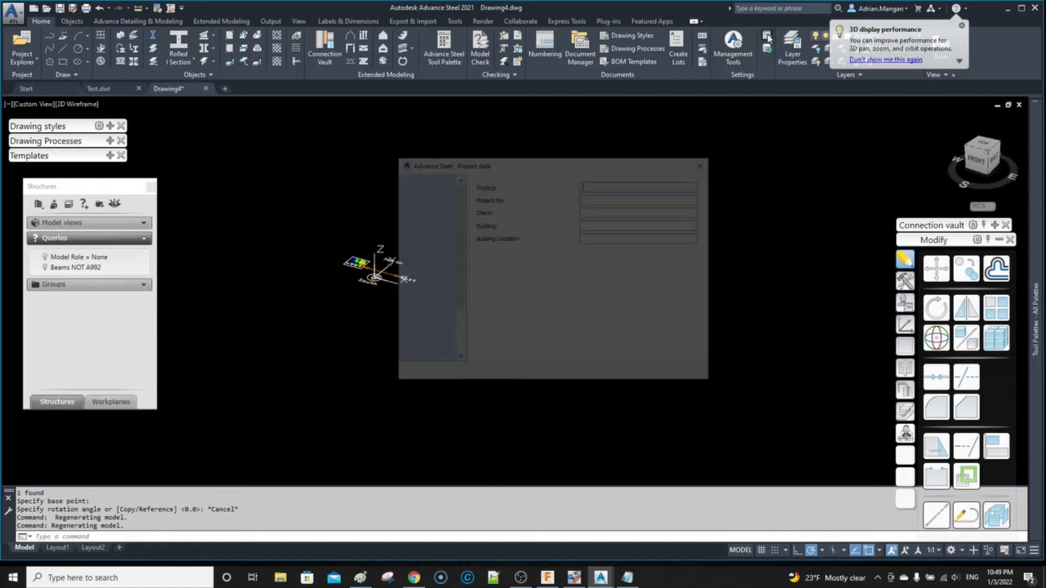
pyautogui.click(418, 197)
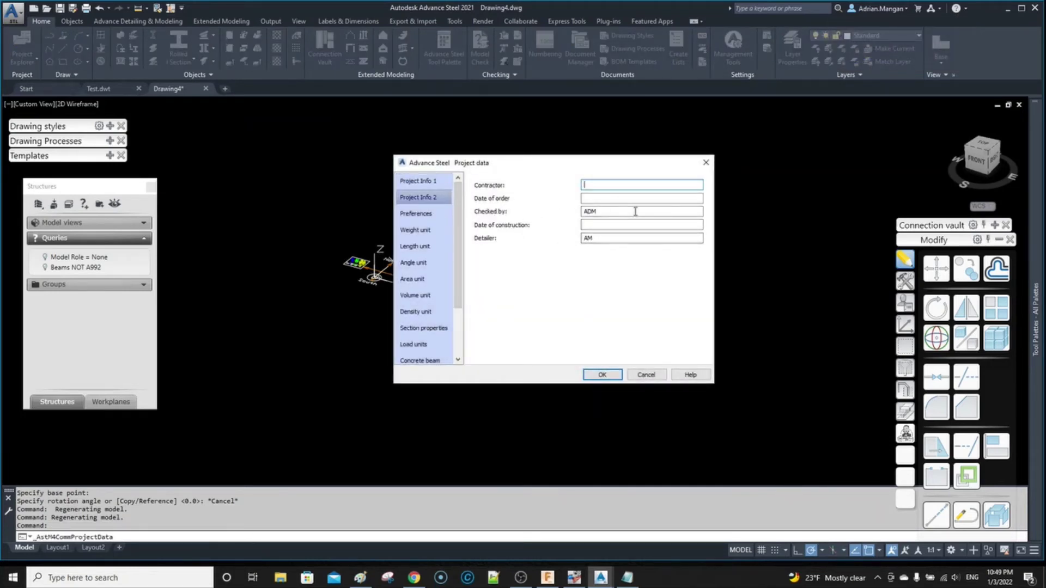
pyautogui.click(706, 162)
pyautogui.moveTo(417, 217); pyautogui.dragTo(477, 214, button='middle')
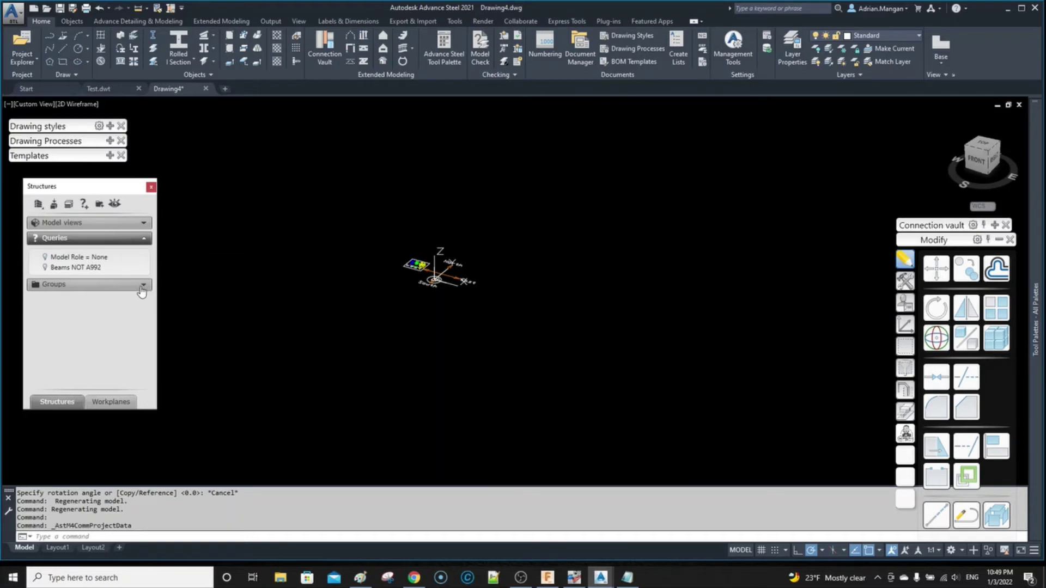
pyautogui.click(144, 238)
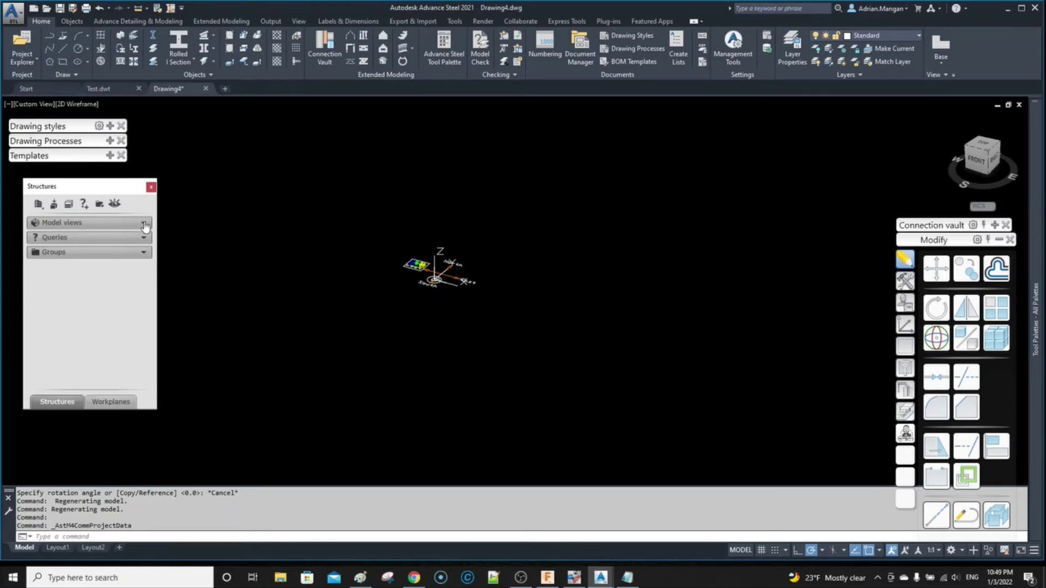
pyautogui.click(144, 238)
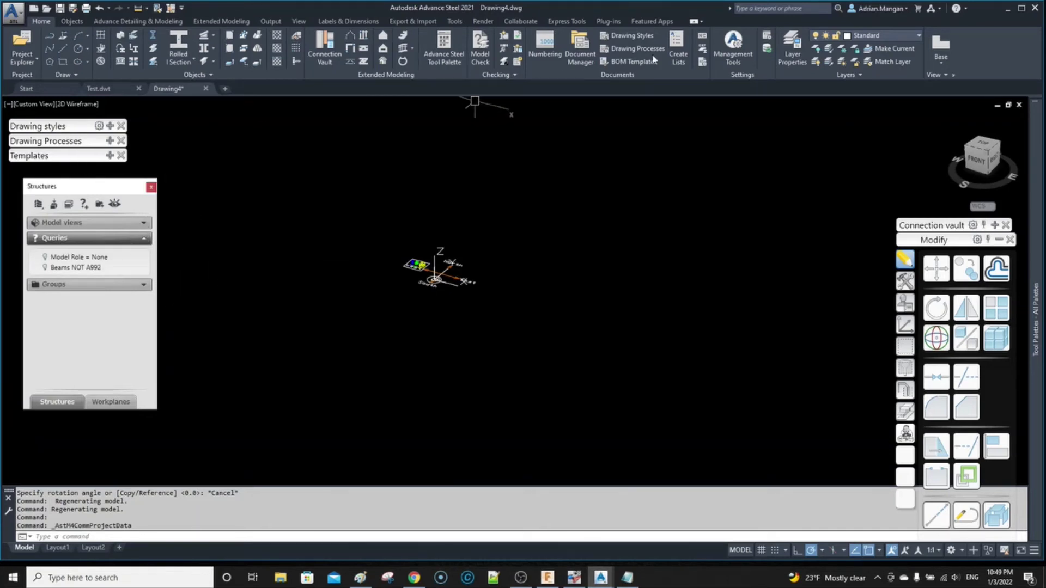
# Step: Open the Home ribbon Layer dropdown to review the 40 layers, then close it
pyautogui.click(917, 35)
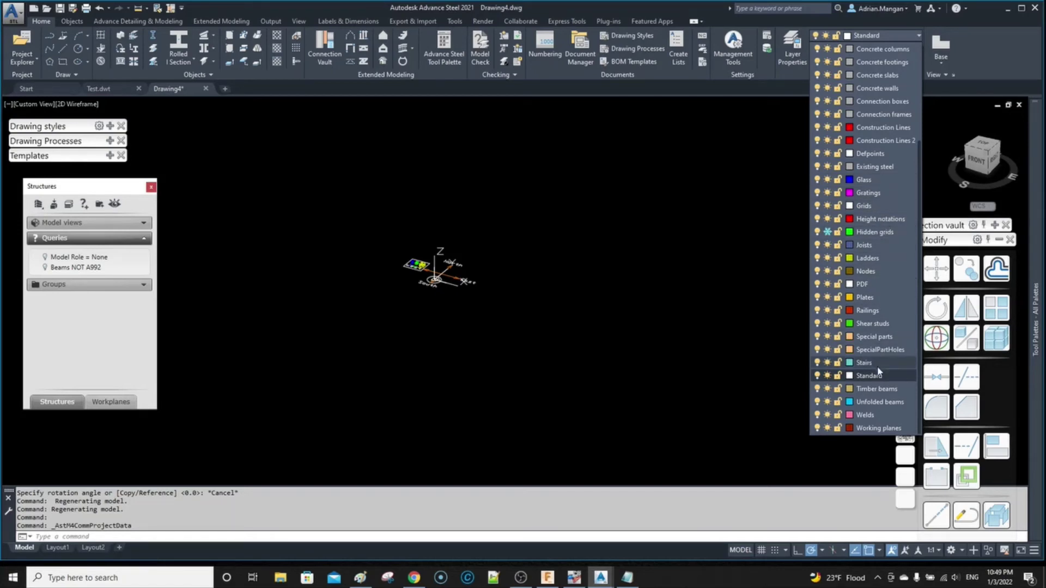
pyautogui.click(797, 43)
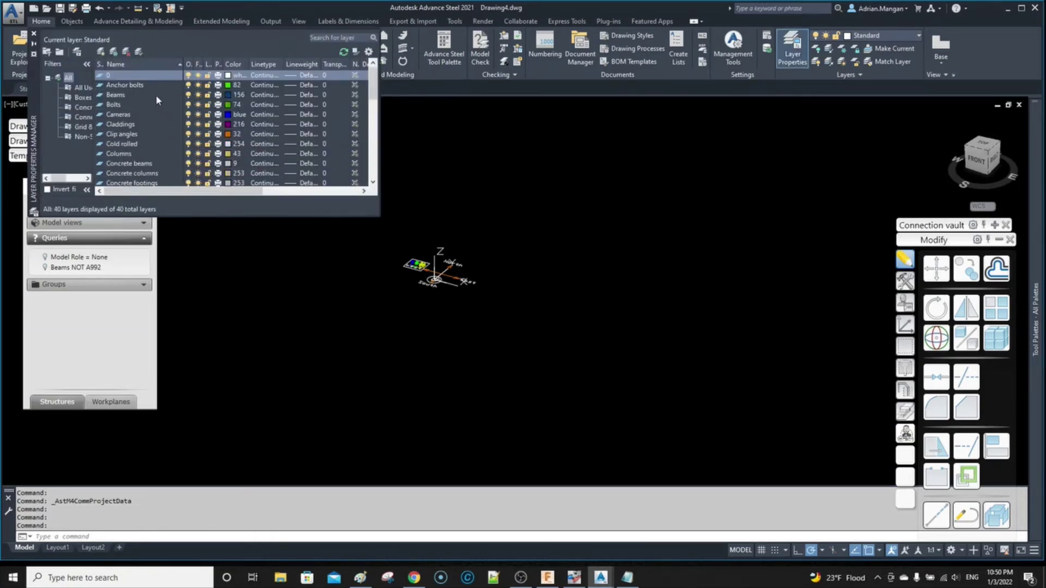
pyautogui.scroll(-1, 156, 95)
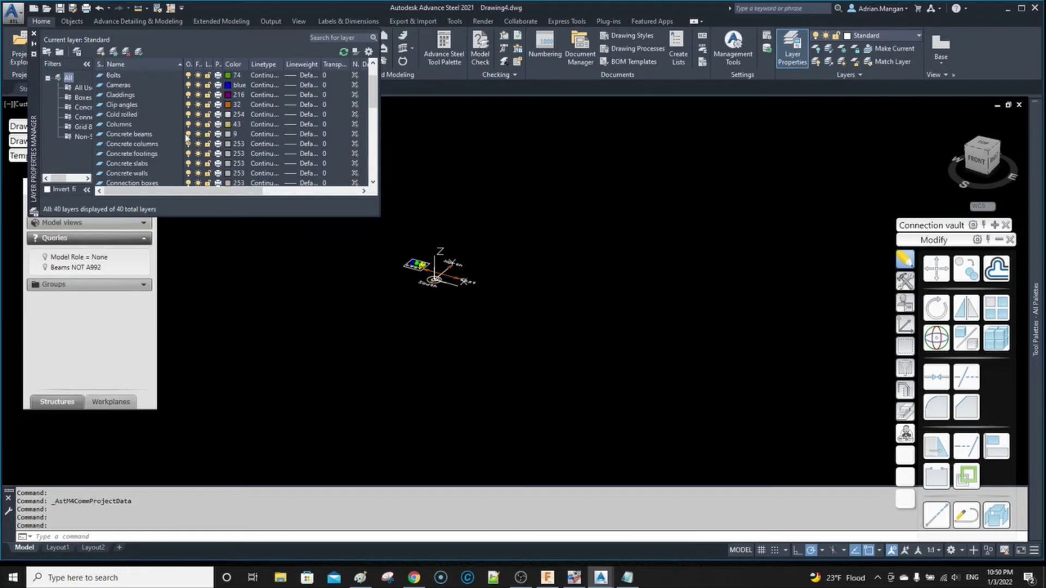
# Step: Add a new layer named Grout after Concrete footings
pyautogui.click(120, 156)
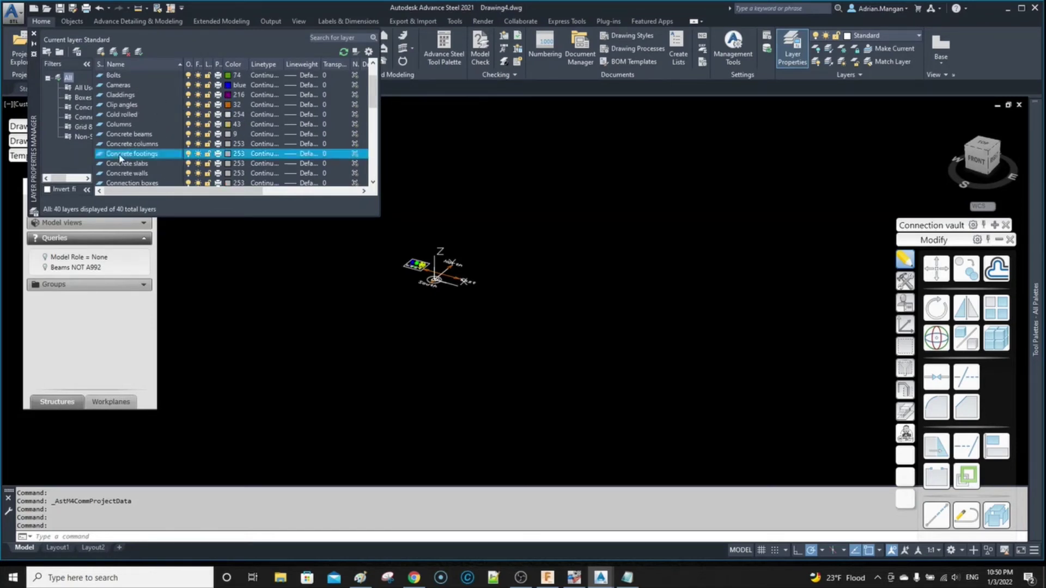
pyautogui.click(104, 52)
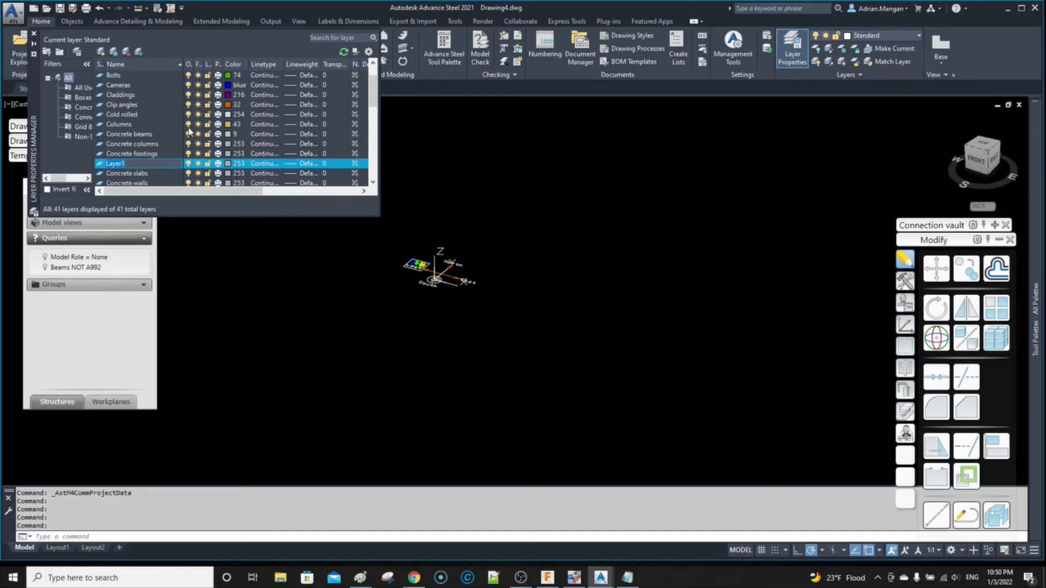
pyautogui.write('Grout')
pyautogui.press('Return')
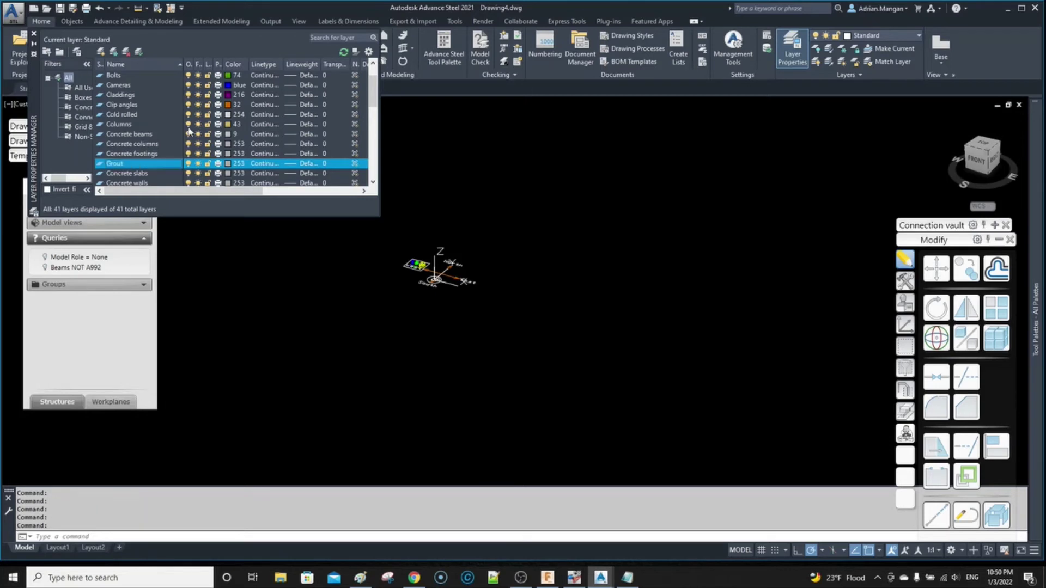
pyautogui.scroll(-1, 181, 139)
pyautogui.scroll(-1, 176, 144)
pyautogui.scroll(-1, 154, 130)
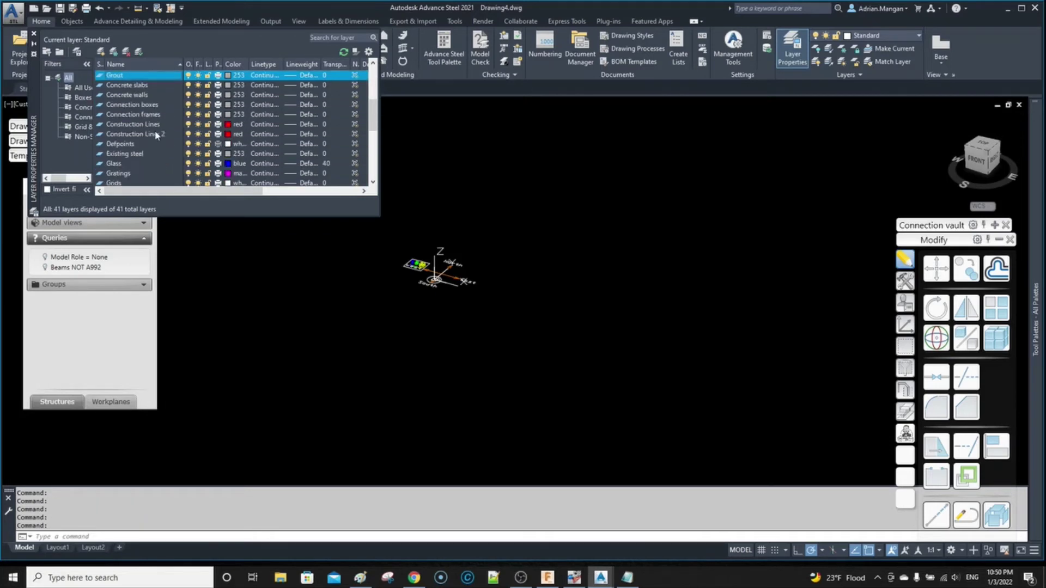
pyautogui.scroll(-1, 122, 169)
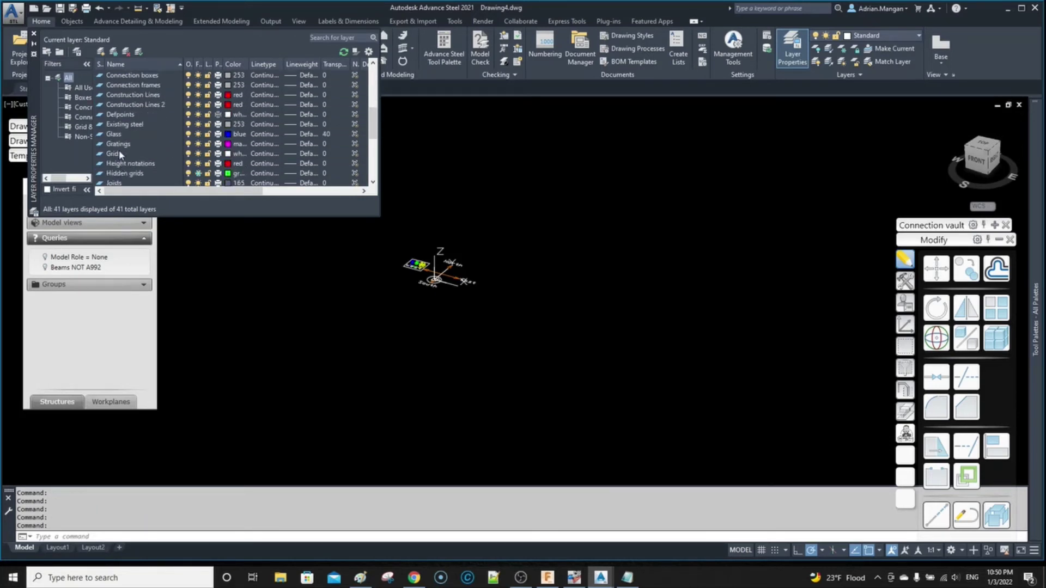
# Step: Add layers Grids 1st, 2nd, 3rd and 4th after Grids, then close the layer manager
pyautogui.click(117, 155)
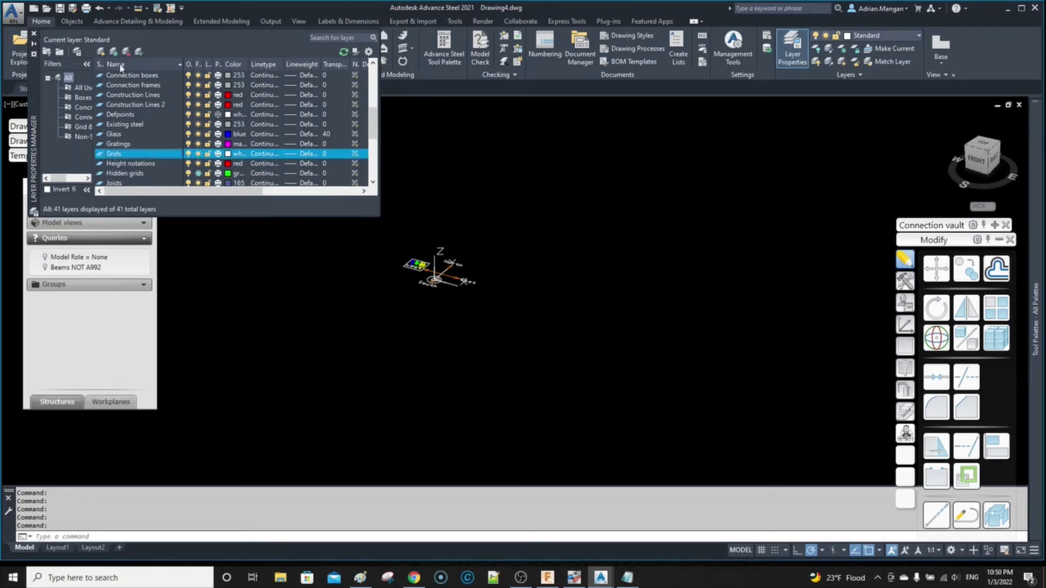
pyautogui.click(102, 53)
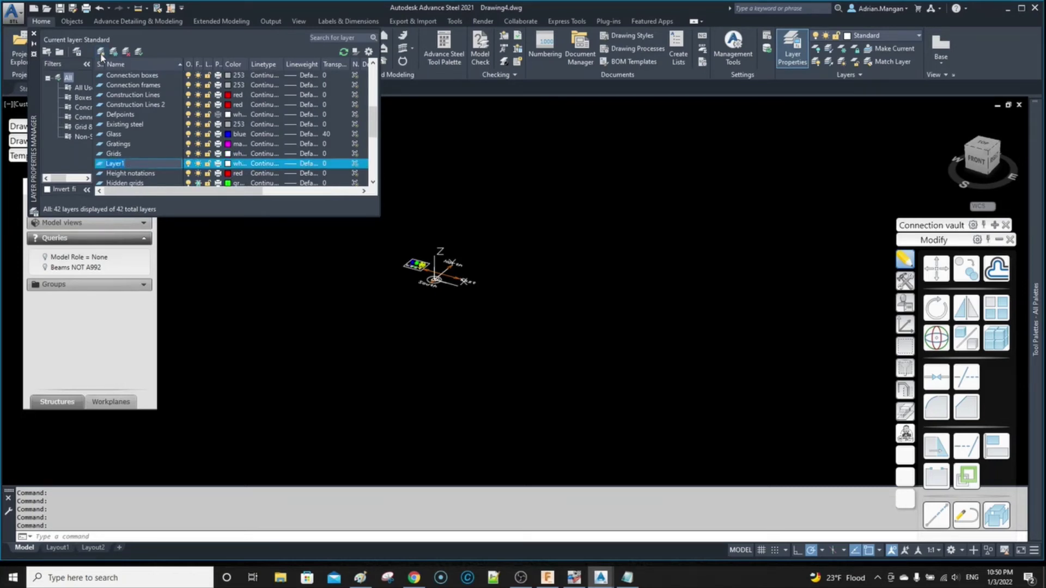
pyautogui.write('Grids 1')
pyautogui.press('Return')
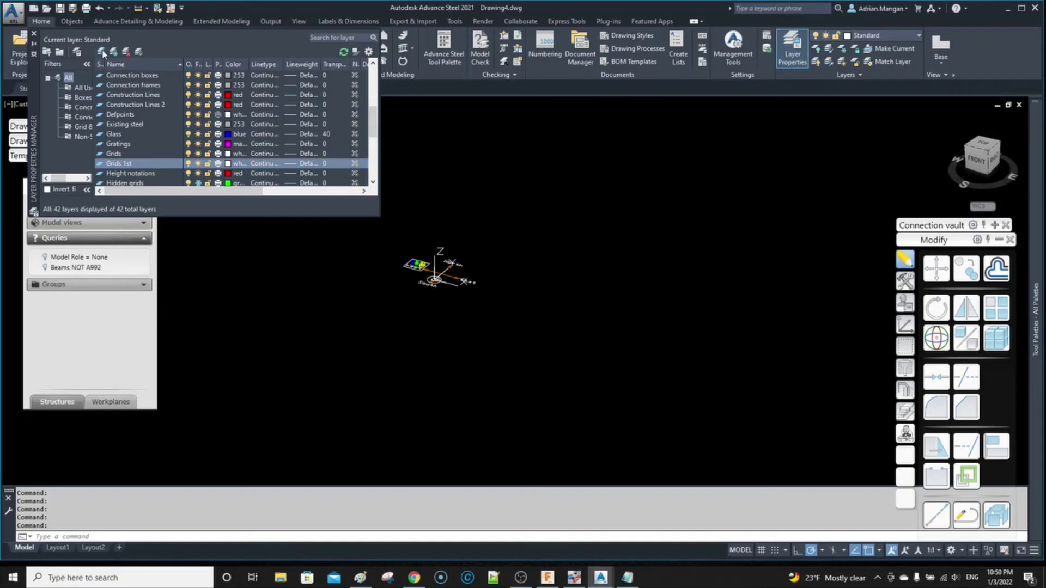
pyautogui.click(102, 52)
pyautogui.write('Grids 2nd')
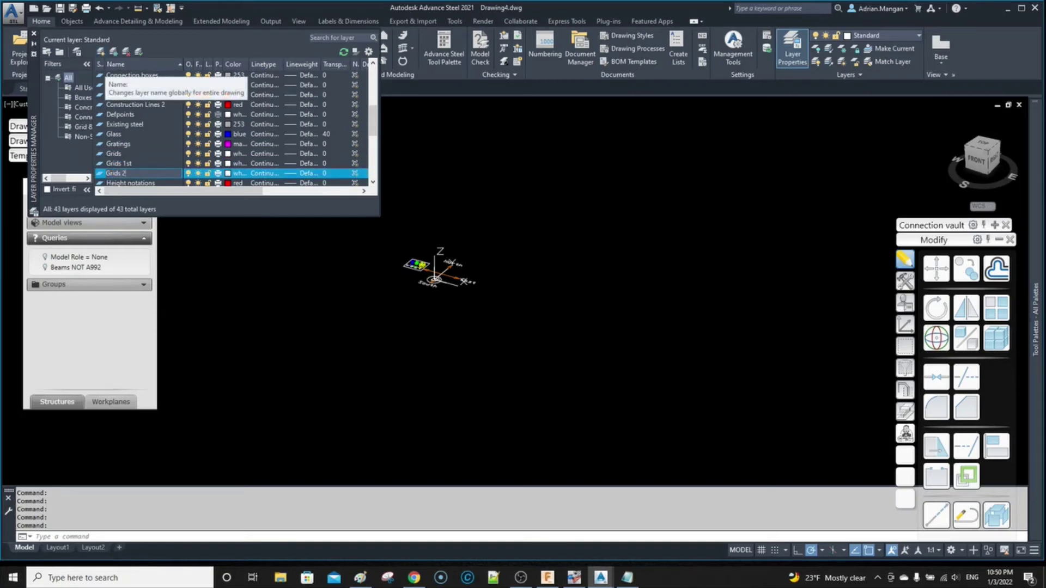
pyautogui.click(100, 53)
pyautogui.write('Grids 3rd')
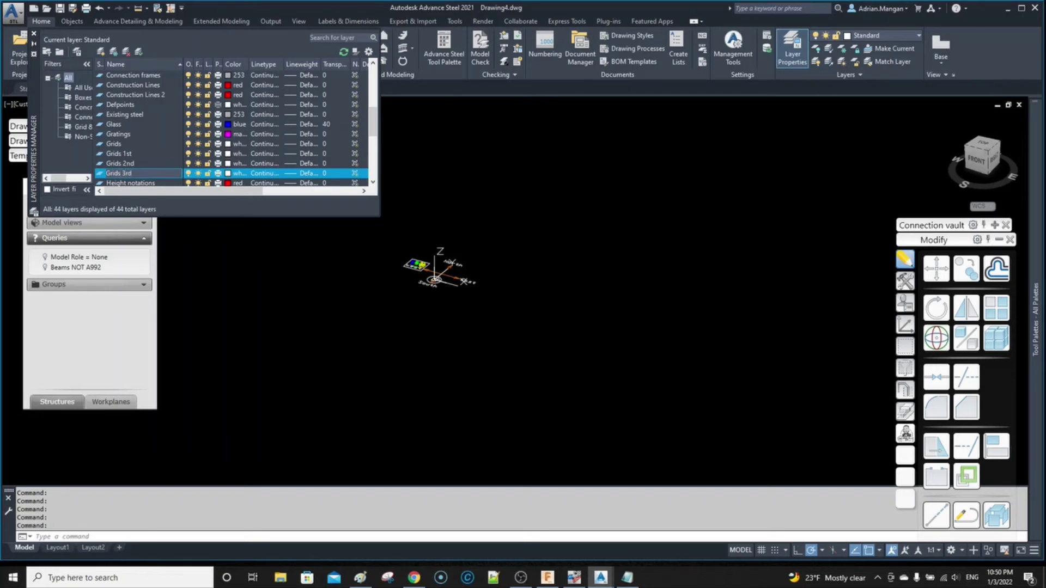
pyautogui.press('Return')
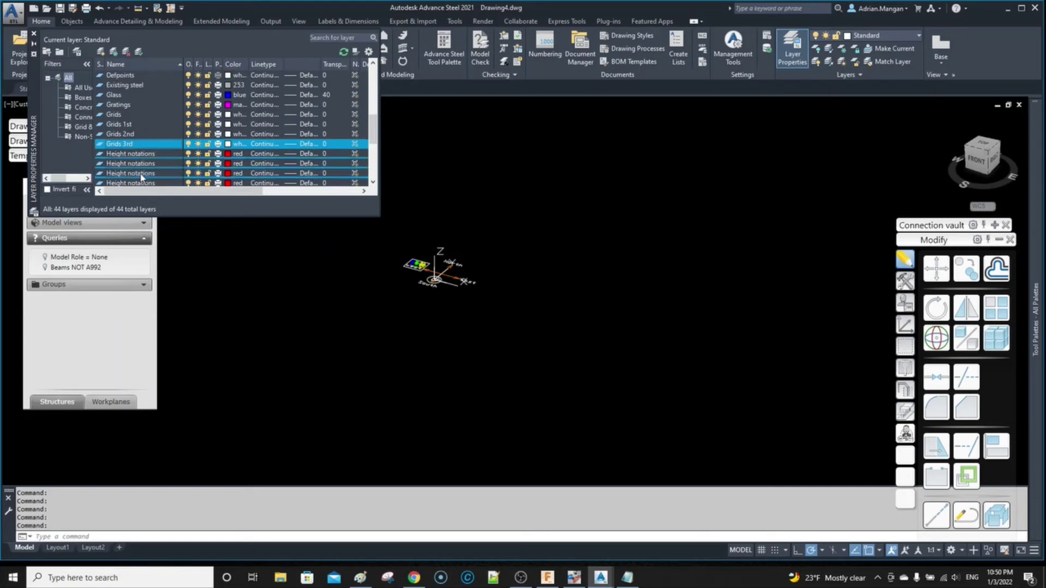
pyautogui.scroll(-1, 146, 168)
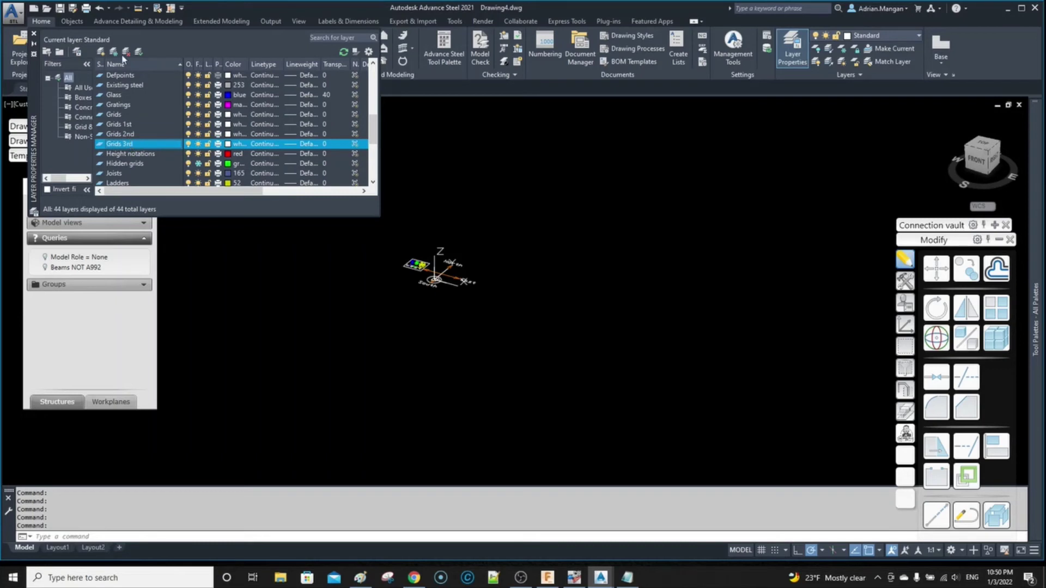
pyautogui.click(102, 53)
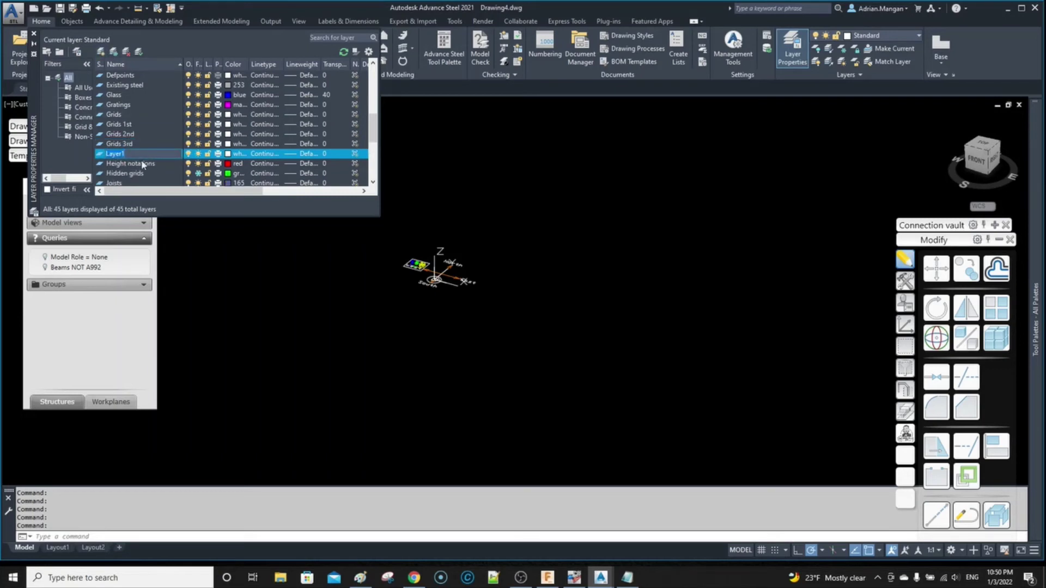
pyautogui.write('Grids 4th')
pyautogui.press('Return')
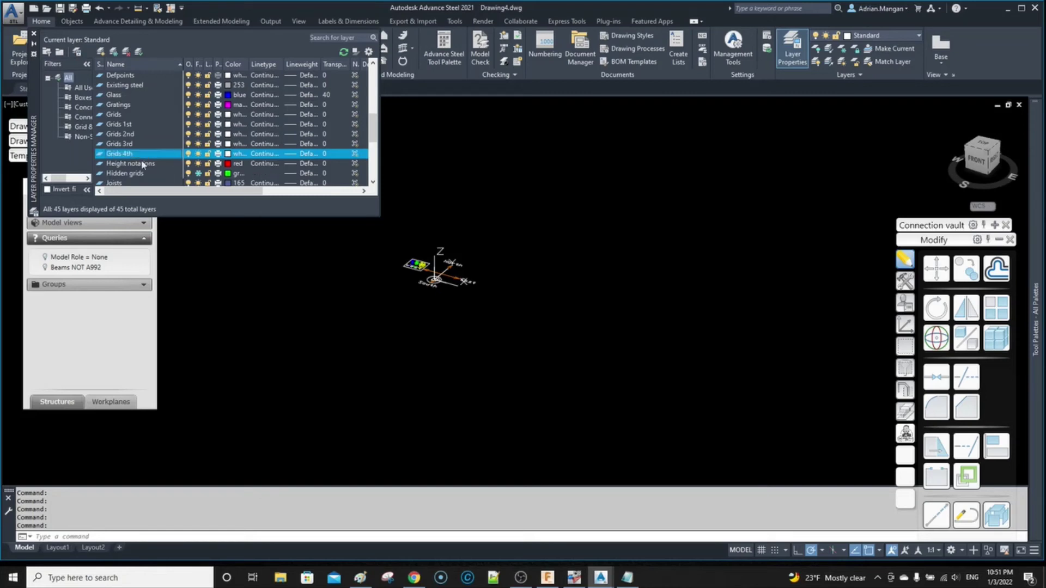
pyautogui.click(34, 34)
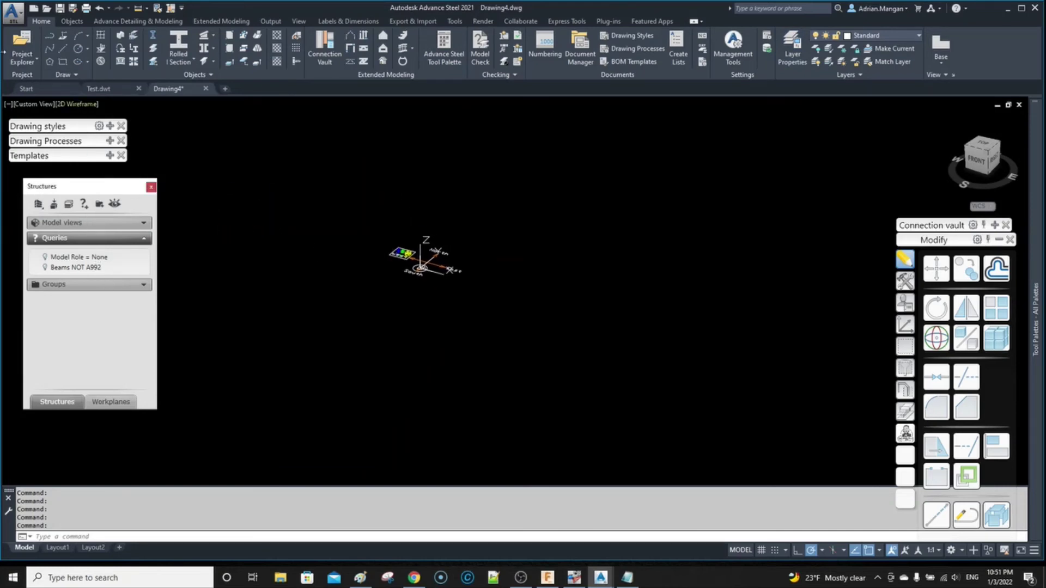
# Step: Overwrite Neds2021_ASTemplate.dwt as a drawing template, choosing English measurement
pyautogui.click(13, 11)
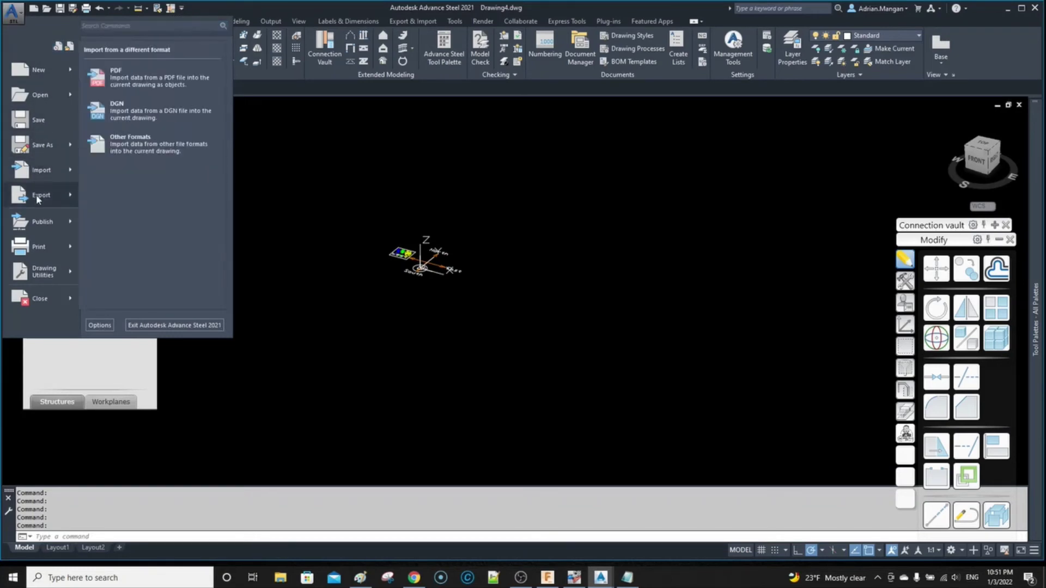
pyautogui.moveTo(39, 145)
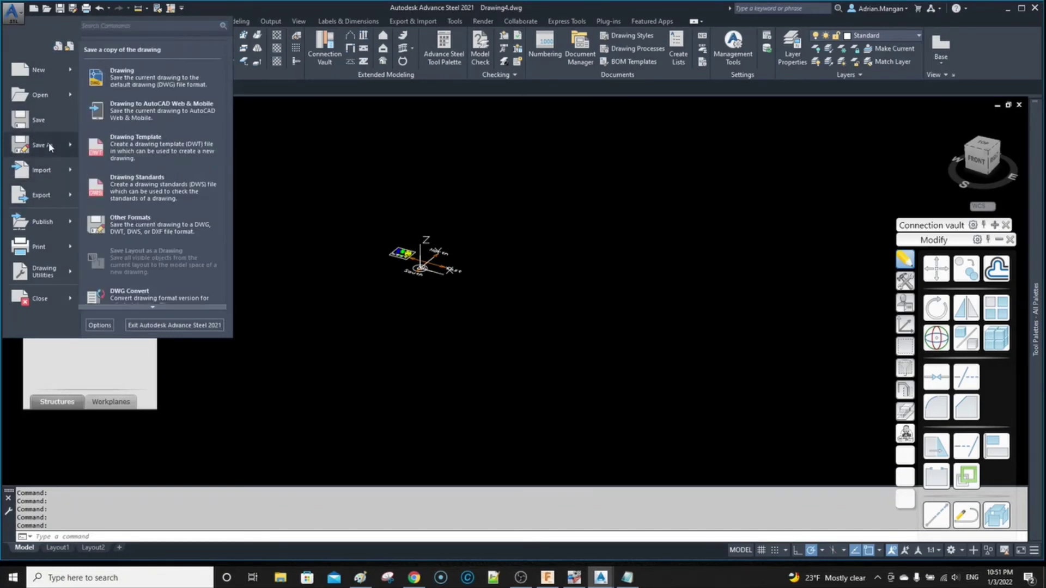
pyautogui.click(123, 149)
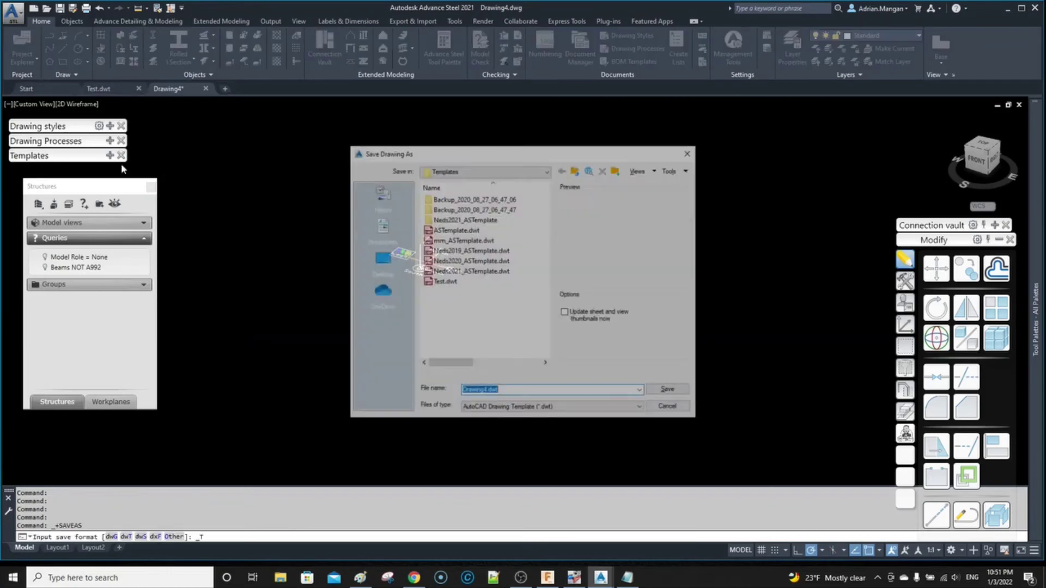
pyautogui.click(482, 272)
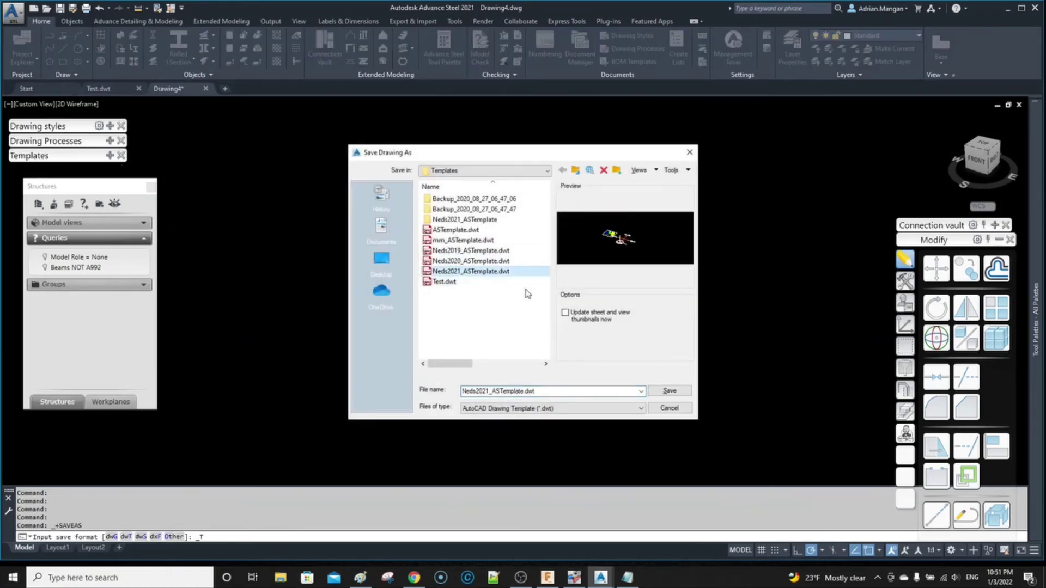
pyautogui.click(666, 391)
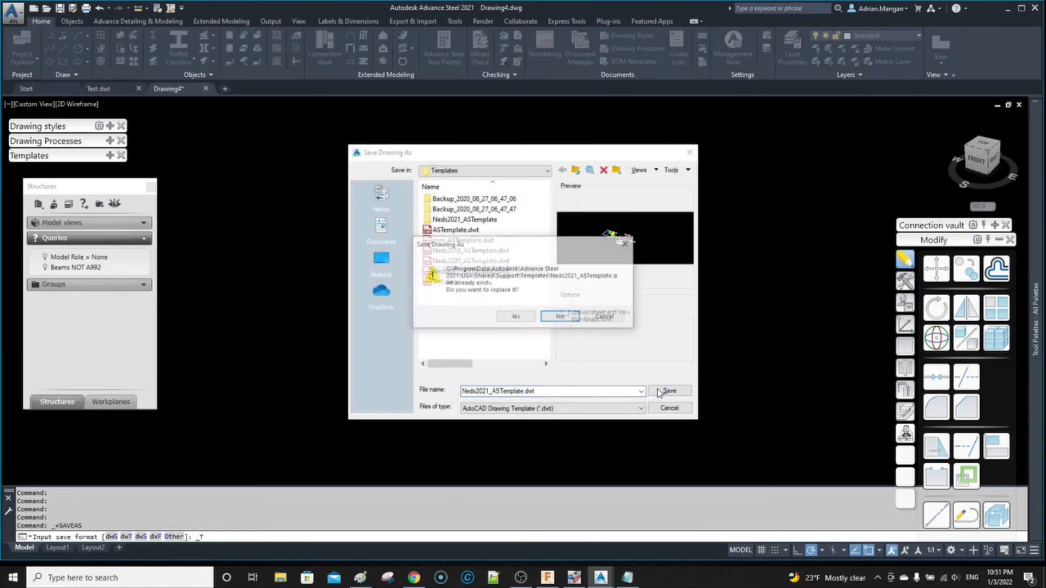
pyautogui.click(514, 316)
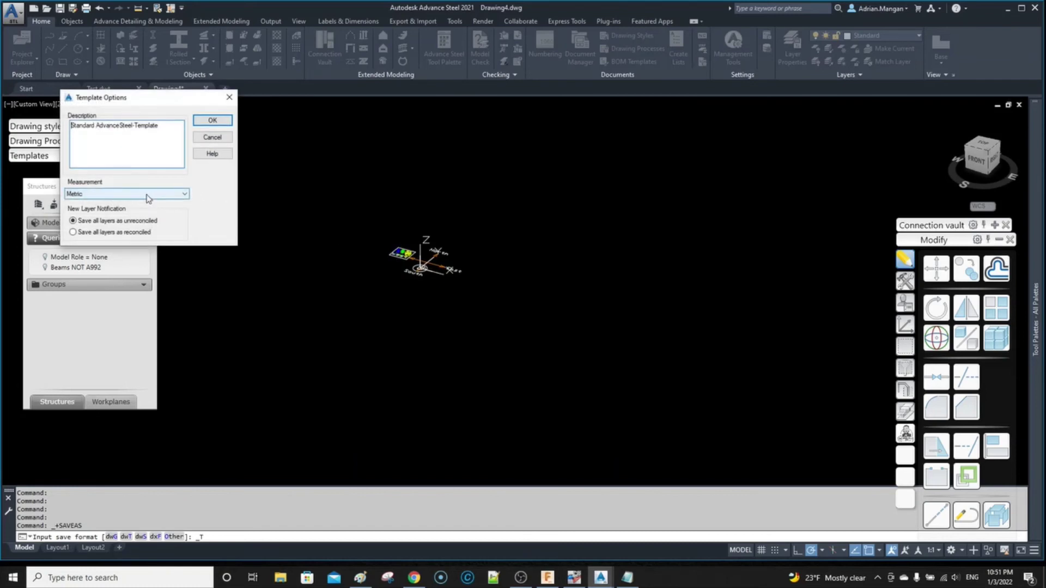
pyautogui.click(147, 197)
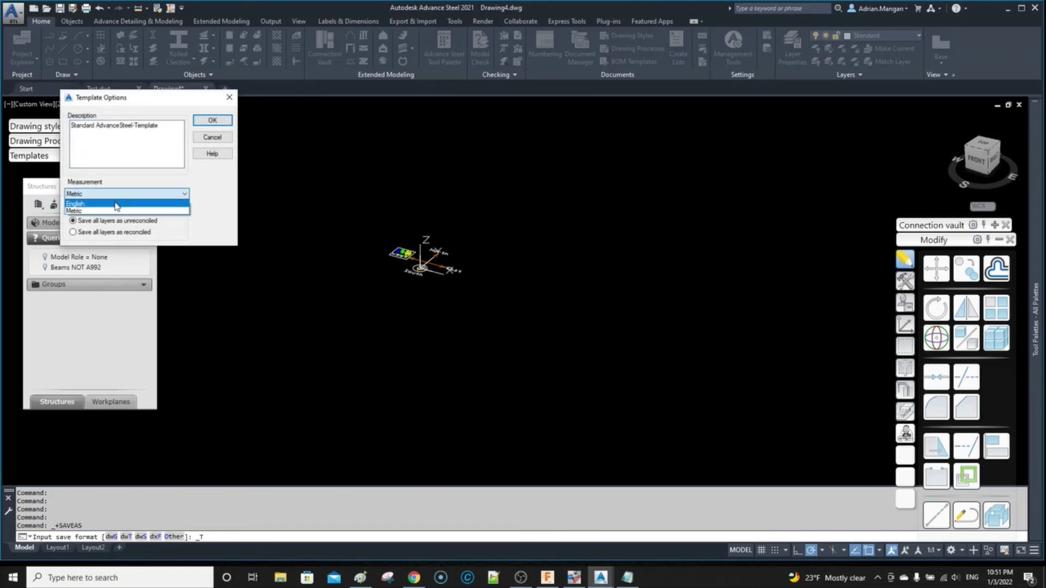
pyautogui.click(116, 205)
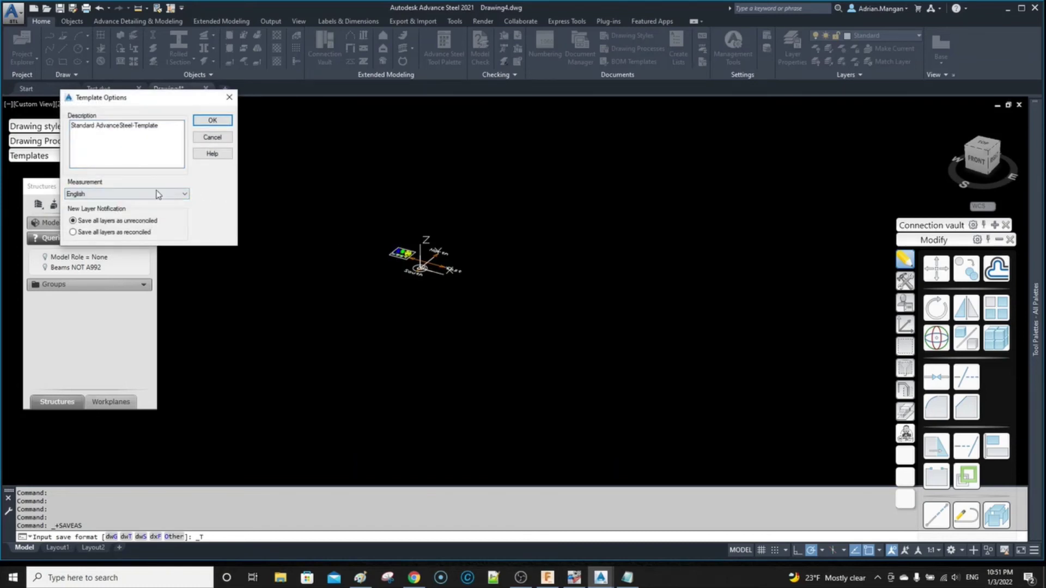
pyautogui.click(222, 122)
pyautogui.scroll(-1, 376, 260)
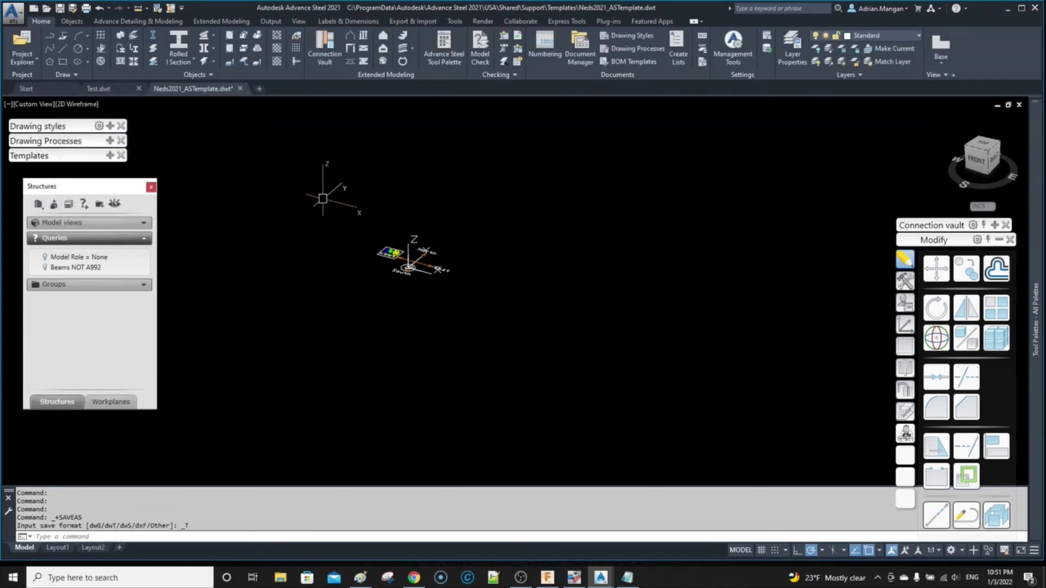
# Step: Close the template without saving, then create Drawing5 from Neds2021_ASTemplate.dwt
pyautogui.click(240, 88)
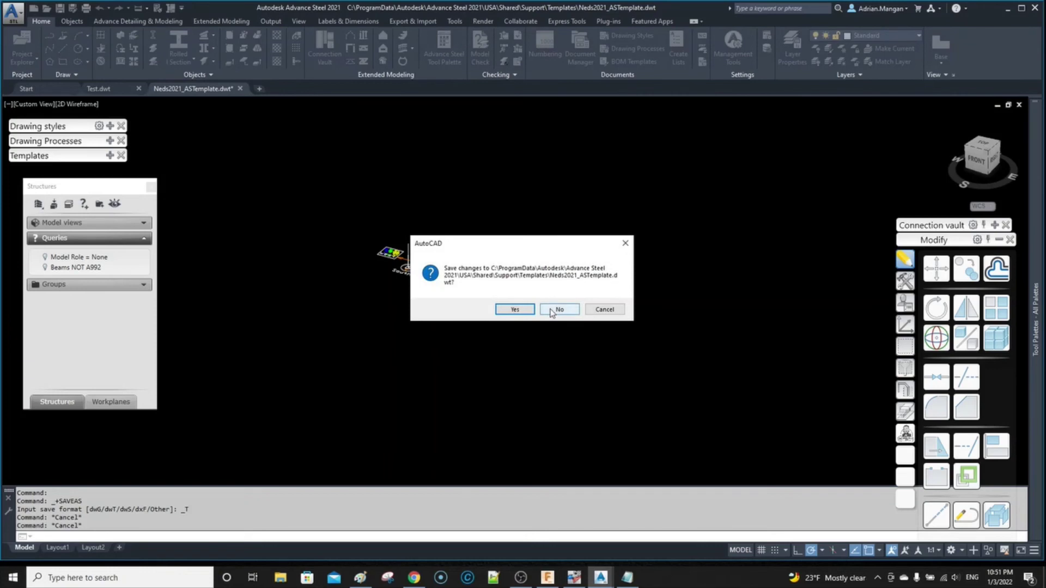
pyautogui.click(552, 310)
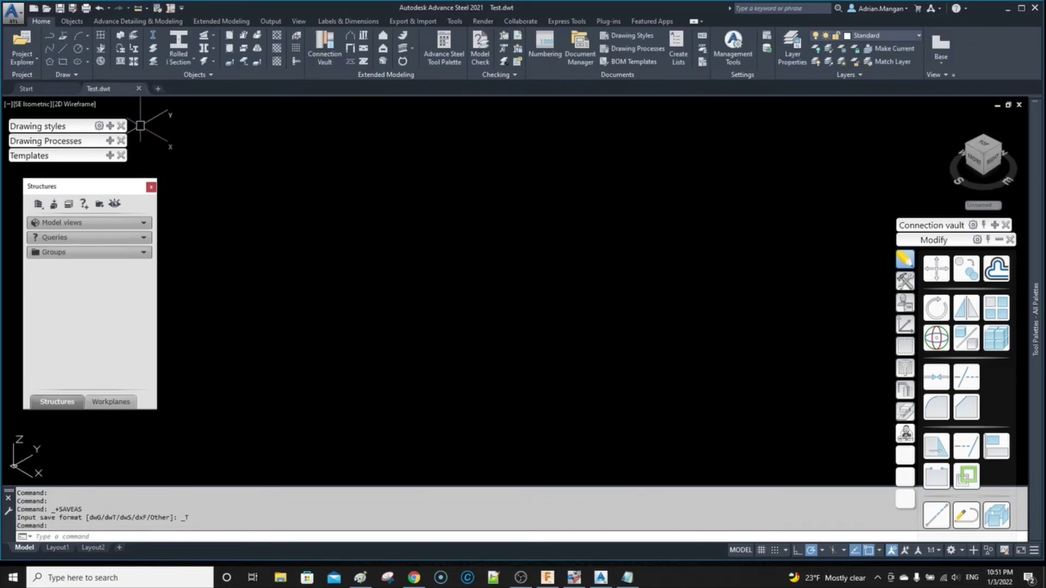
pyautogui.click(45, 87)
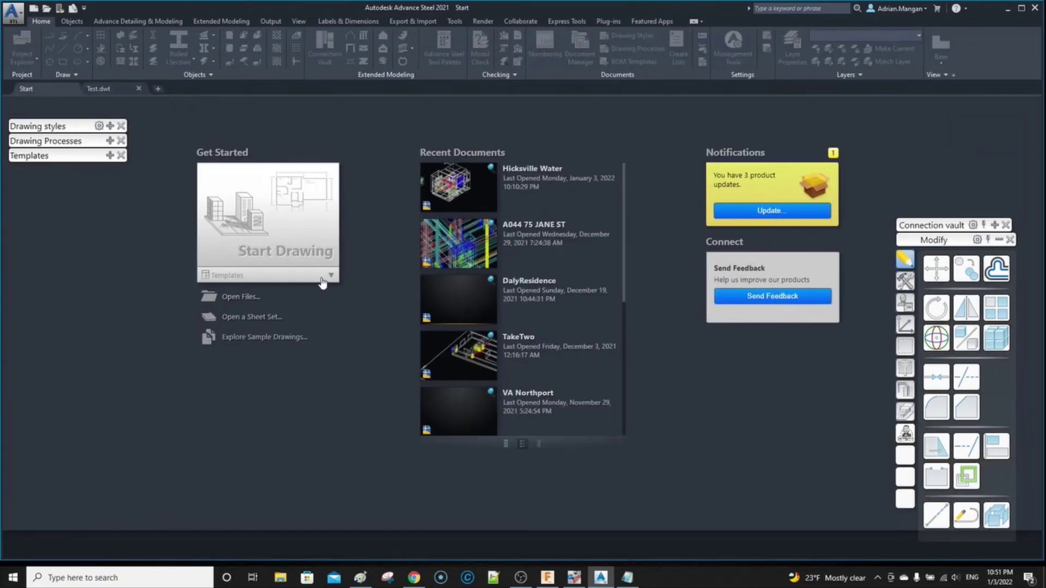
pyautogui.click(322, 278)
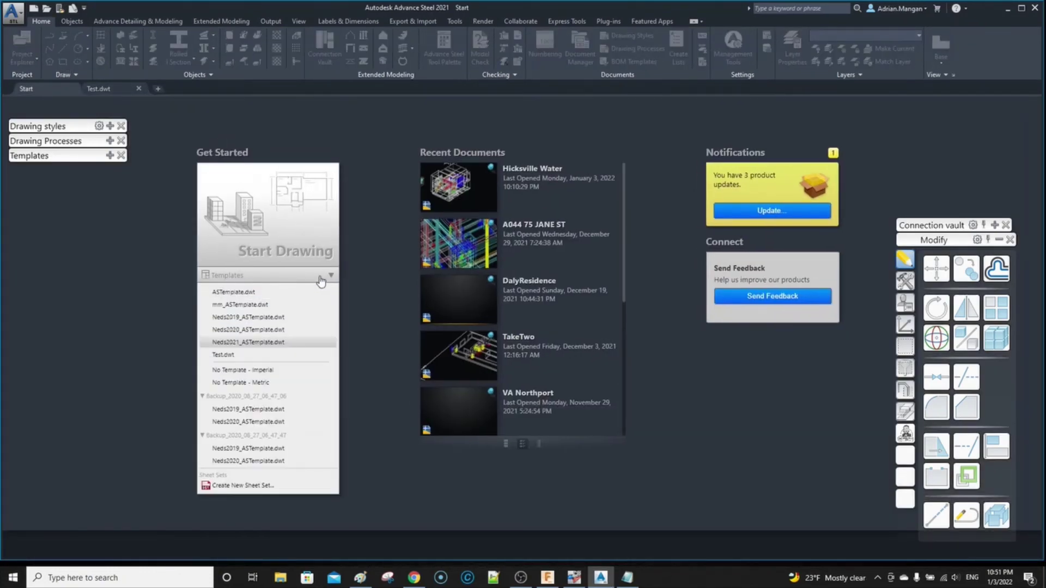
pyautogui.click(158, 88)
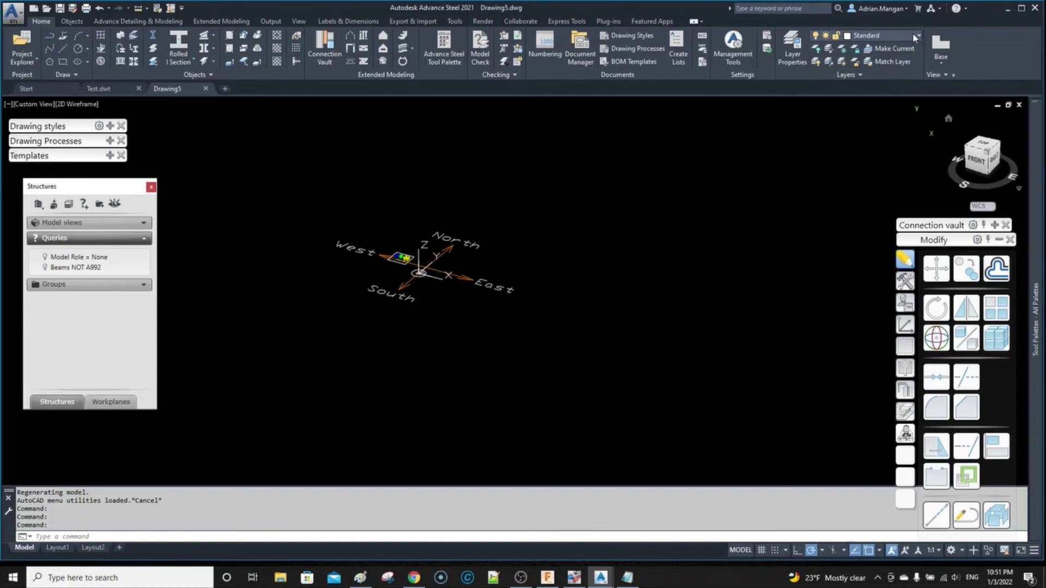
pyautogui.click(915, 35)
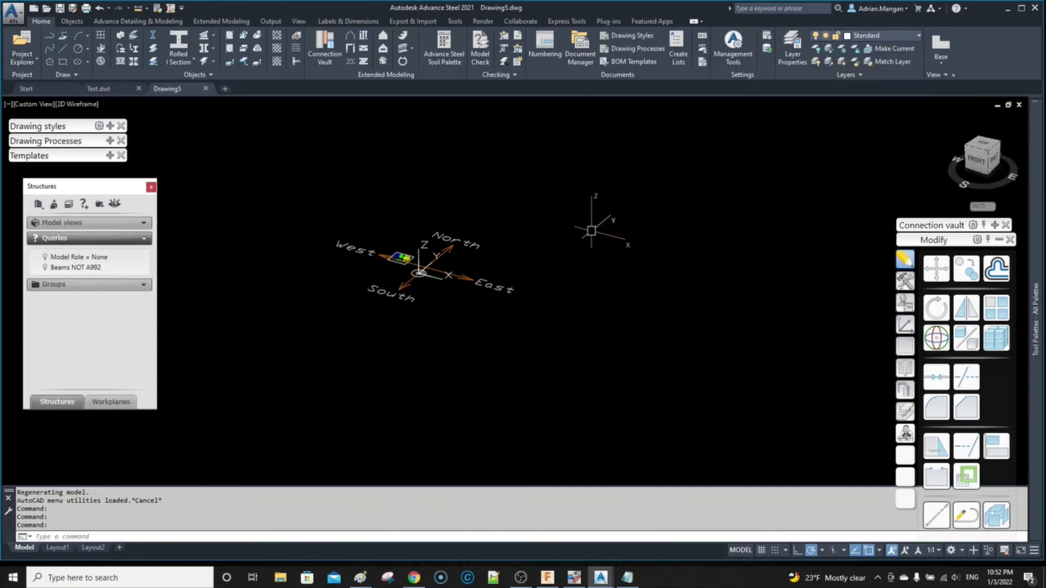
pyautogui.moveTo(591, 232); pyautogui.dragTo(502, 268, button='middle')
pyautogui.scroll(-2, 646, 260)
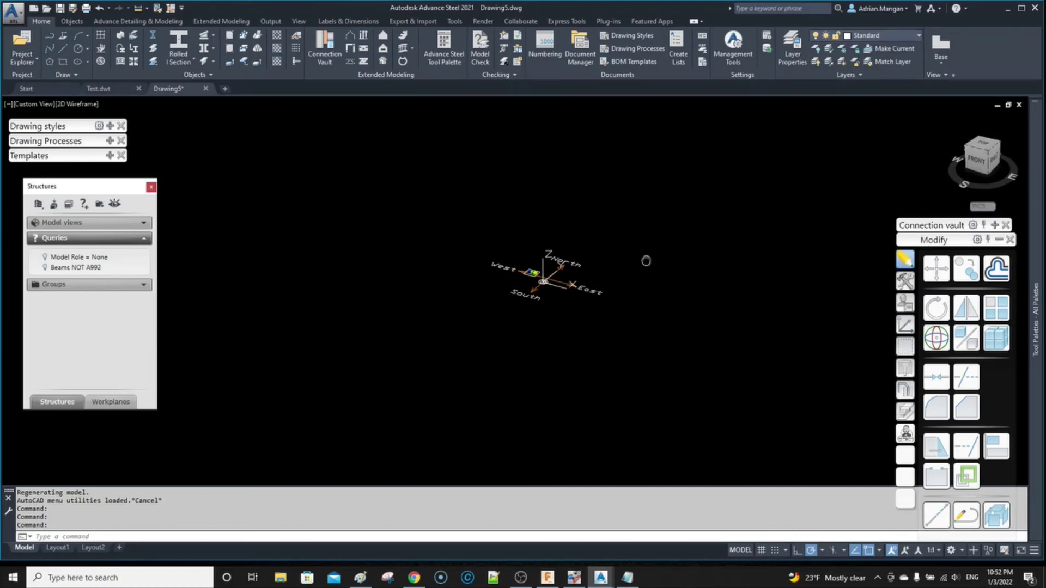
pyautogui.scroll(1, 549, 274)
pyautogui.scroll(2, 549, 275)
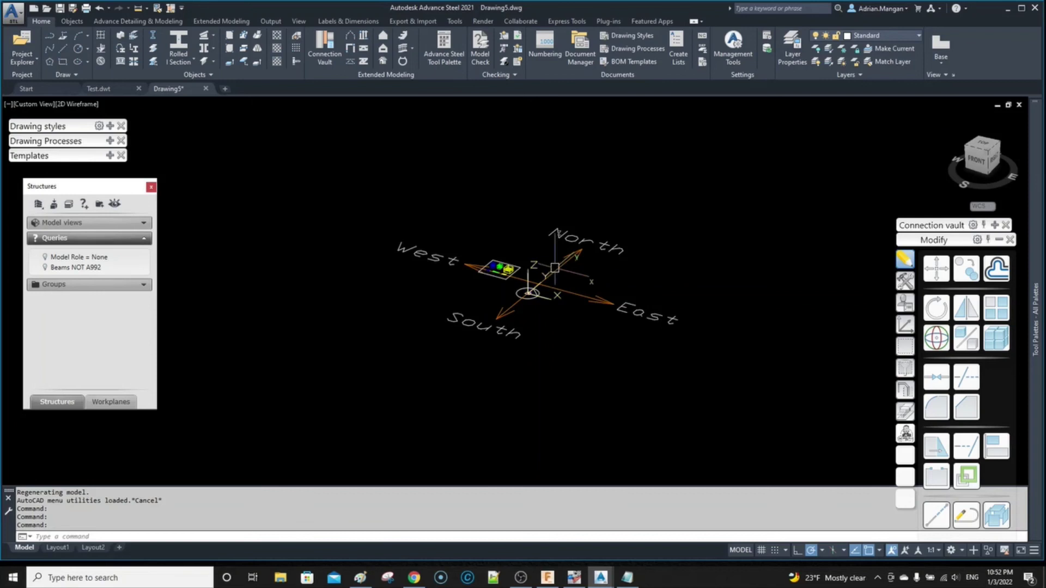